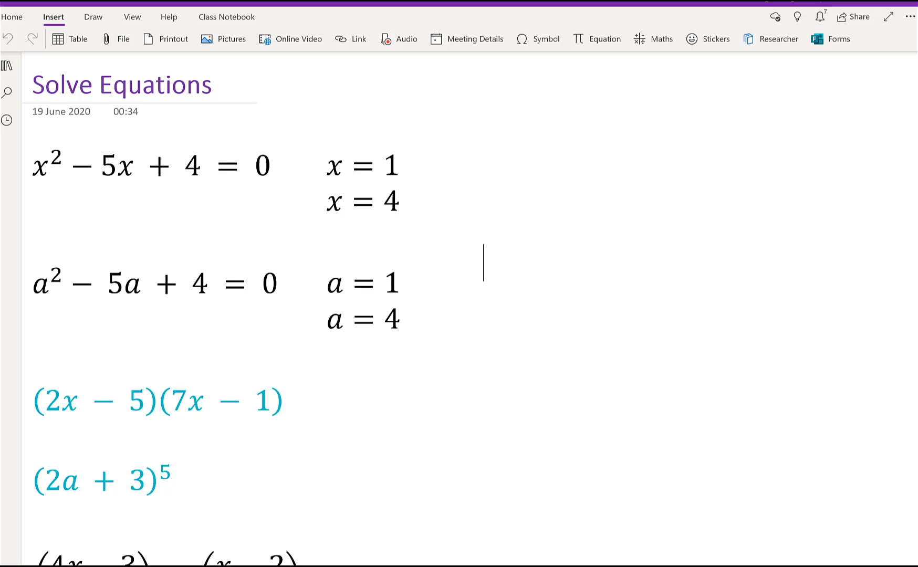
Solve the equation x² − 5x + 4 = 0 for x with the Maths tool
left_click(63, 174)
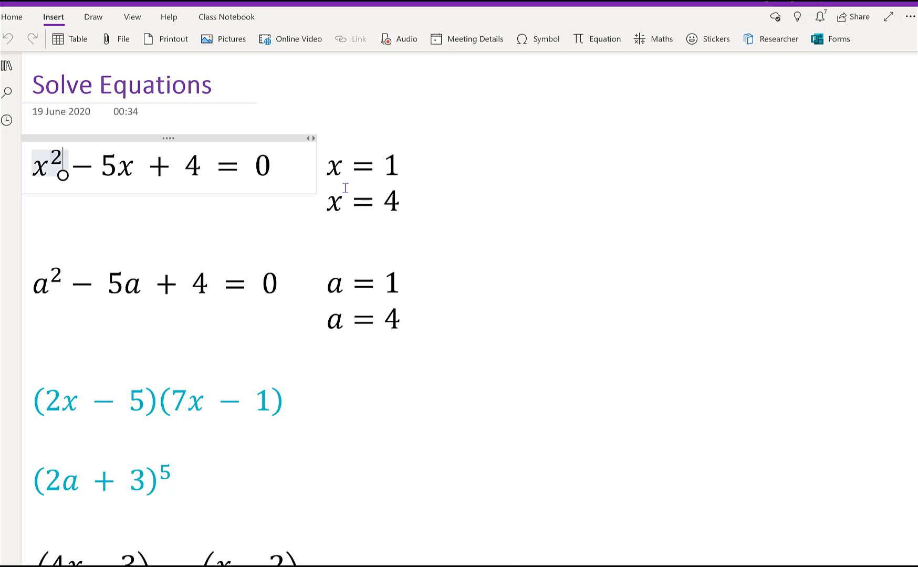
left_click_drag(289, 165, 37, 154)
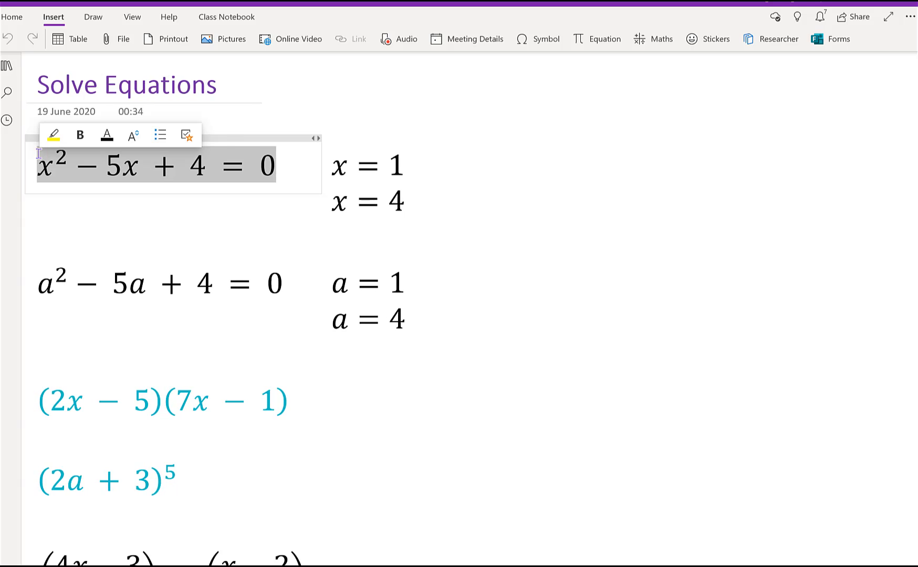
left_click(59, 20)
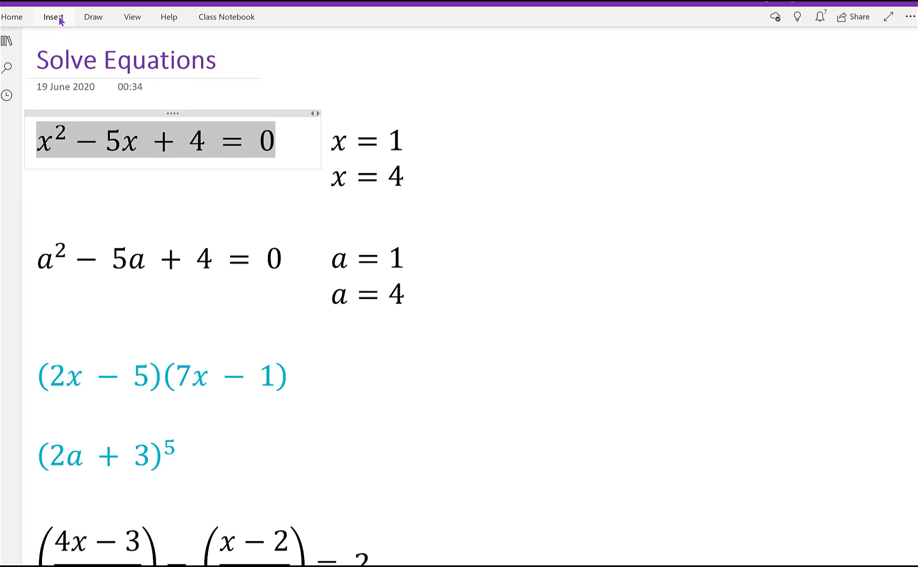
left_click(60, 20)
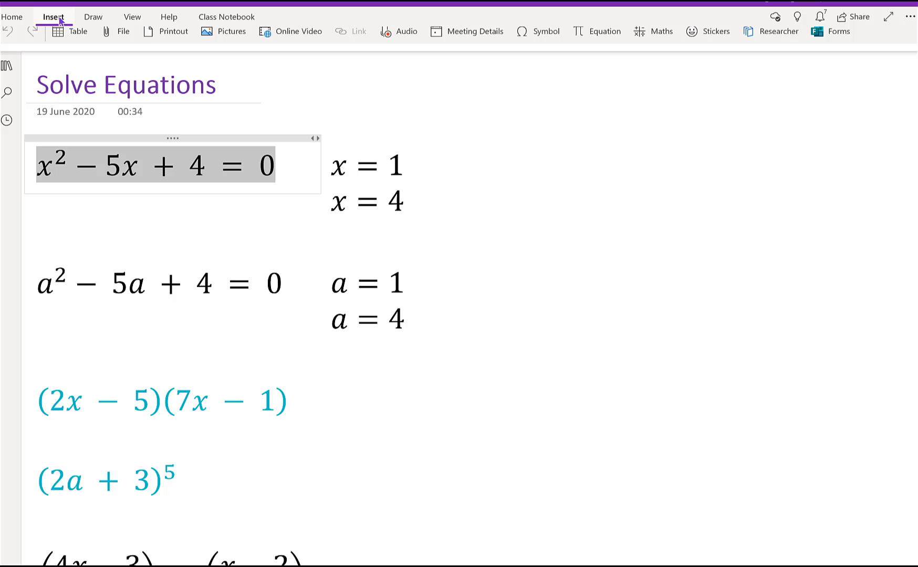
left_click(673, 45)
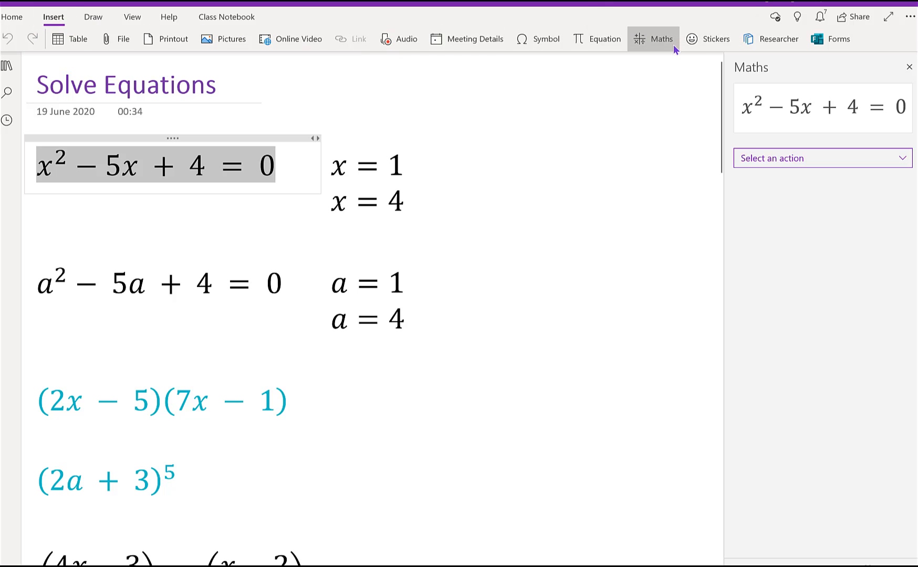
left_click(902, 159)
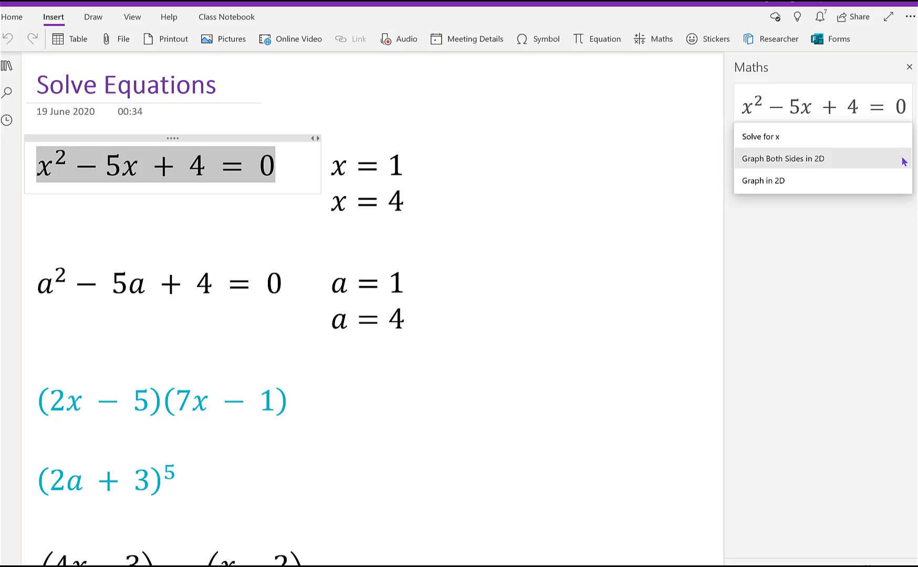
left_click(886, 136)
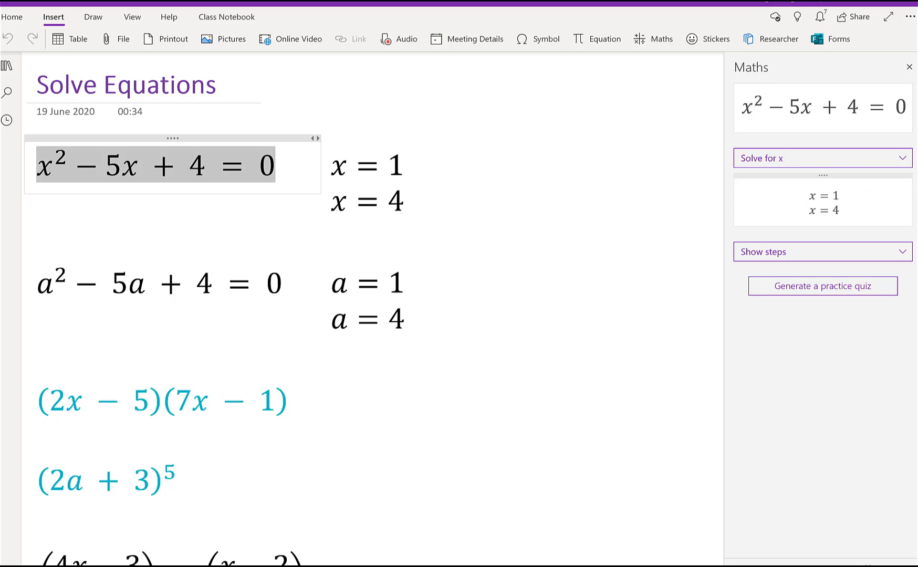
Look through the solution-step methods offered for x² − 5x + 4 = 0 and close the Maths tool
left_click(904, 250)
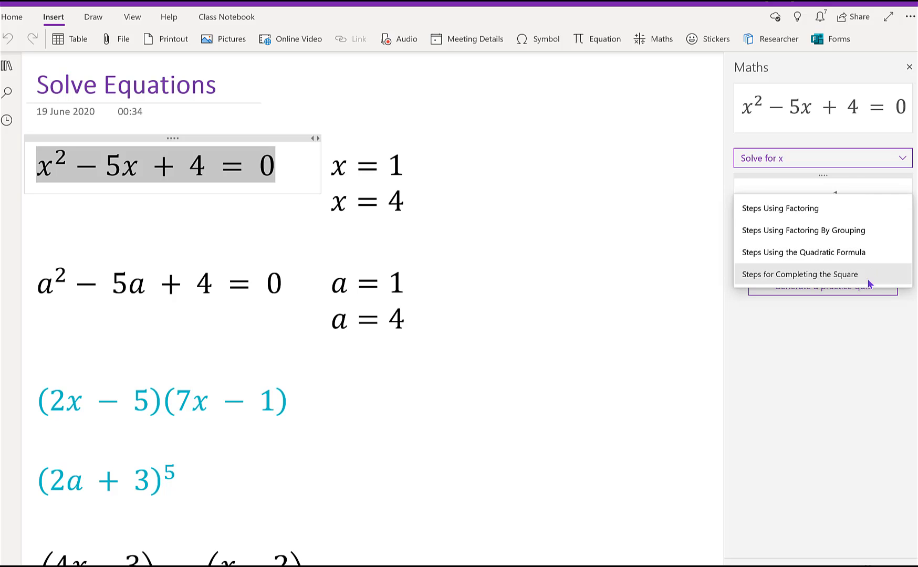
left_click(860, 305)
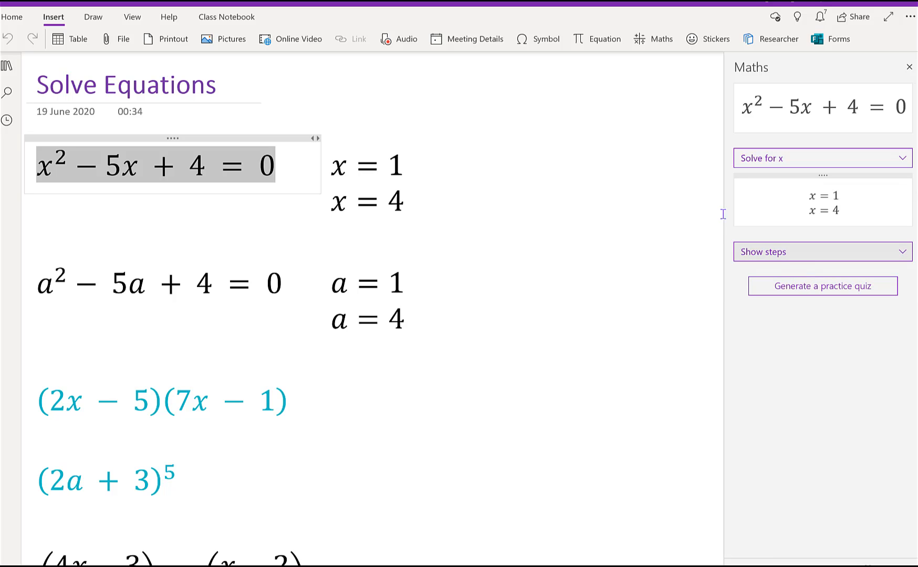
left_click(912, 67)
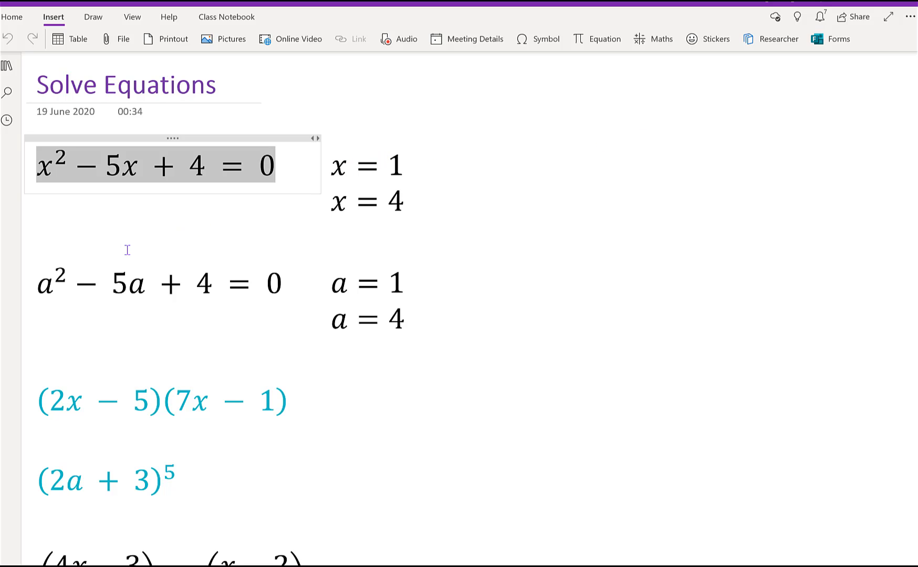
Solve a² − 5a + 4 = 0 for a with the Maths tool and check which solution-step methods are offered
left_click(56, 279)
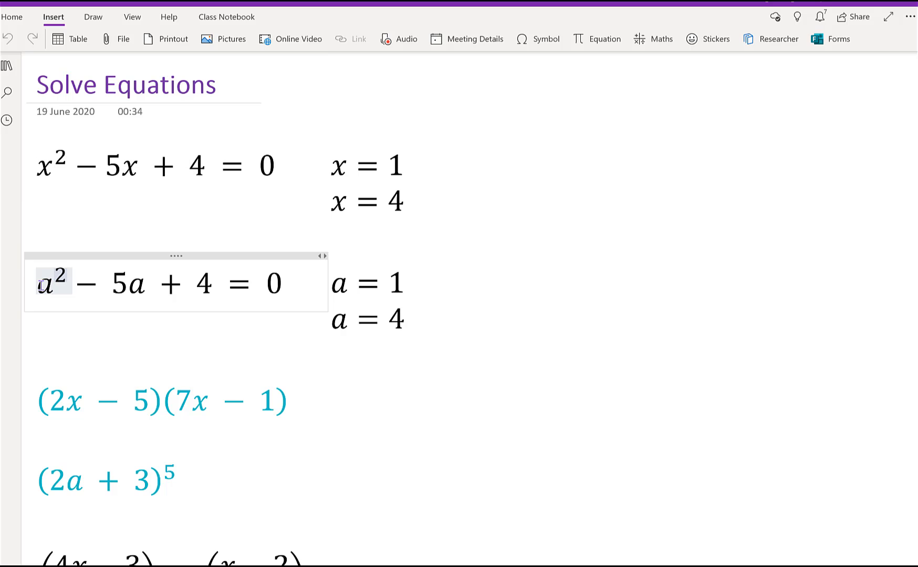
left_click_drag(36, 284, 288, 287)
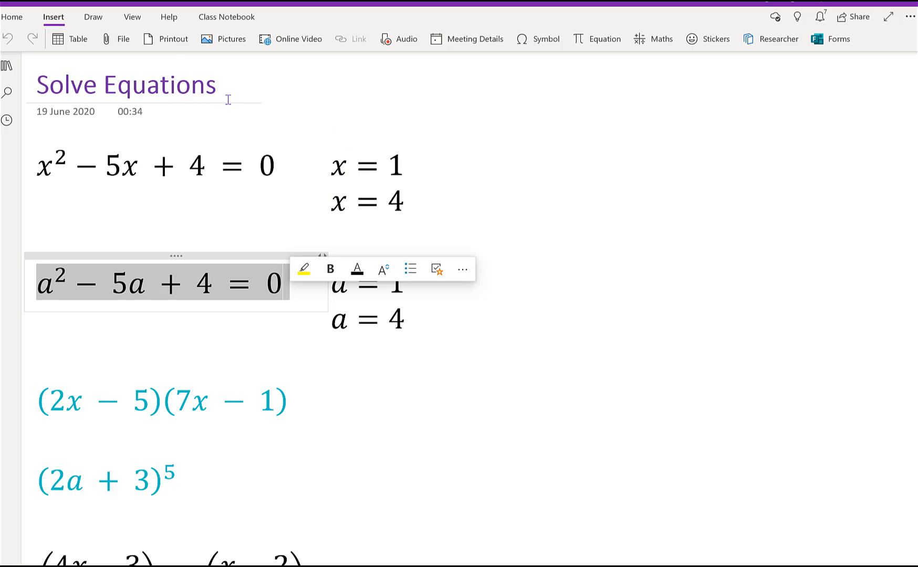
left_click(654, 41)
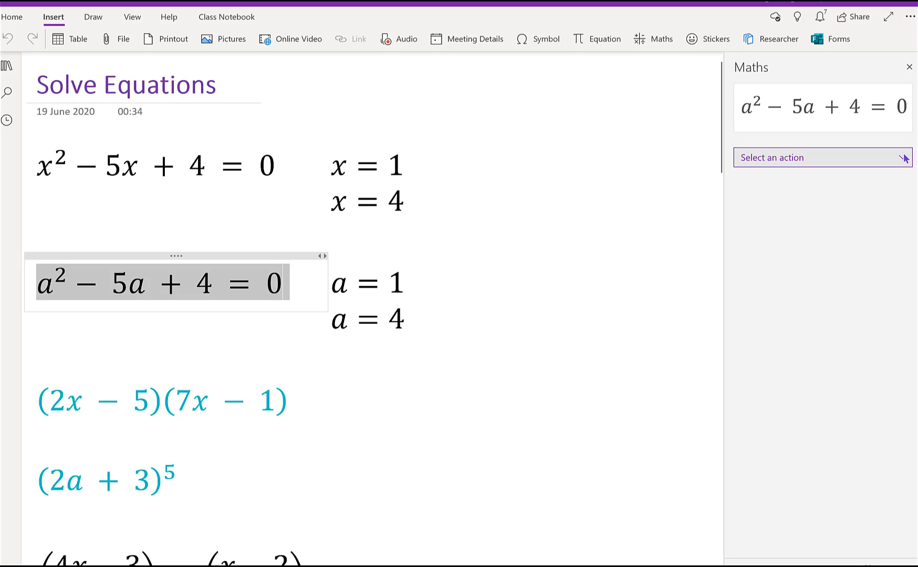
left_click(903, 157)
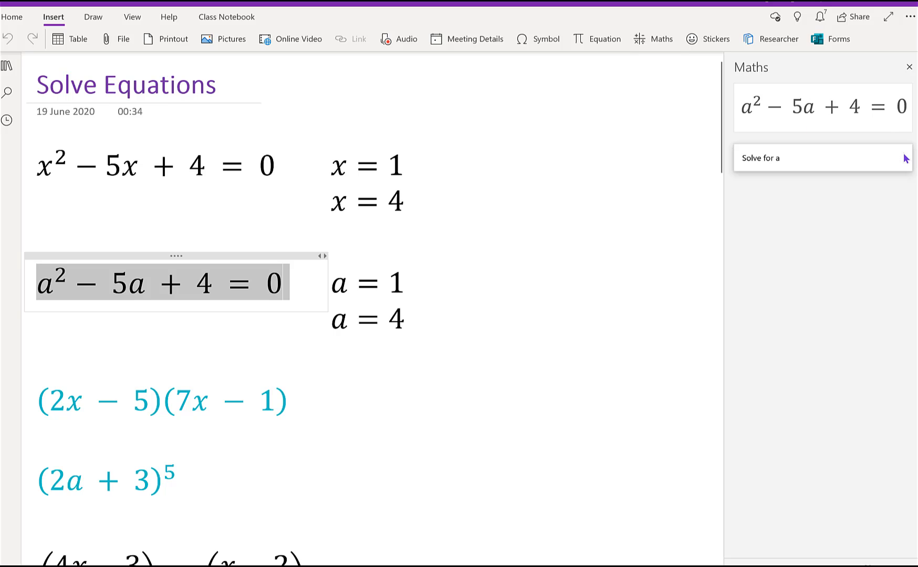
left_click(876, 163)
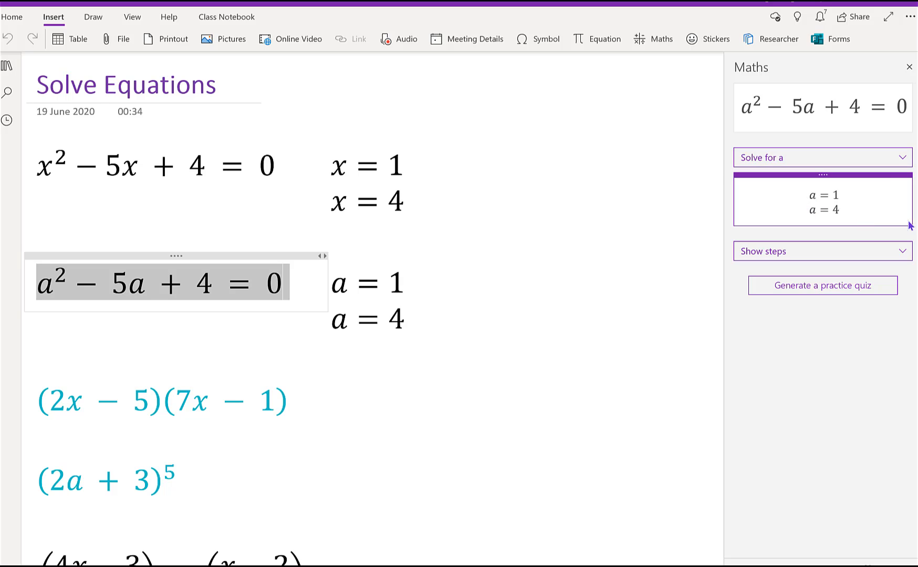
left_click(903, 253)
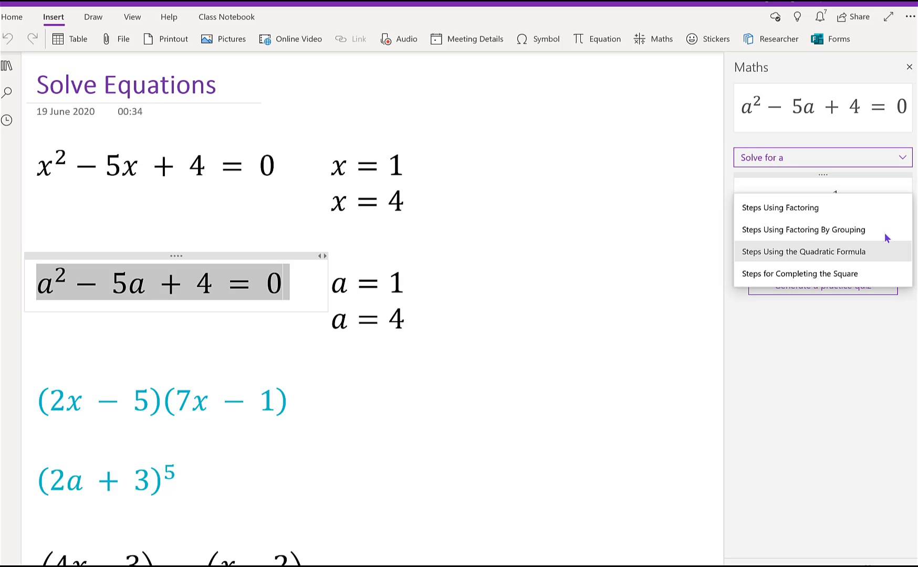
left_click(849, 310)
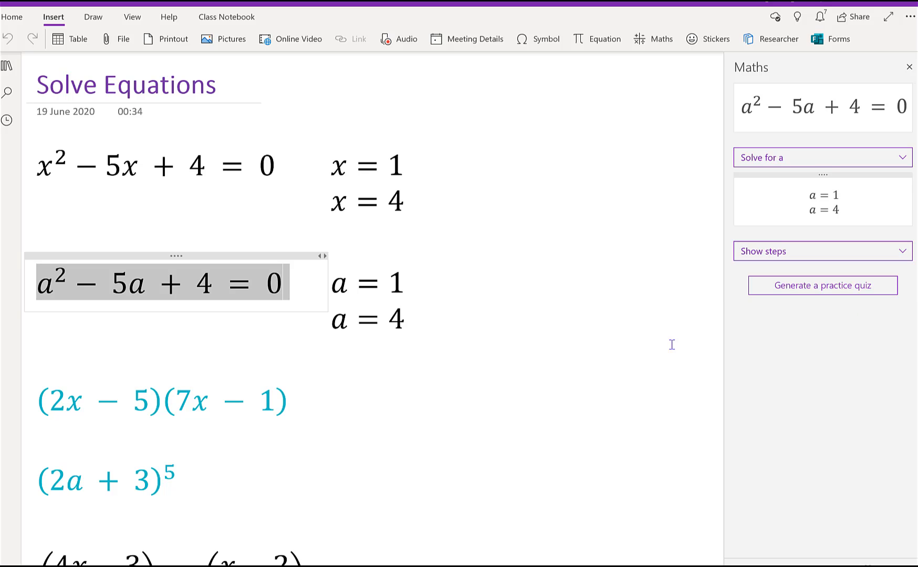
Expand the expression (2x − 5)(7x − 1) with the Maths tool
left_click(415, 406)
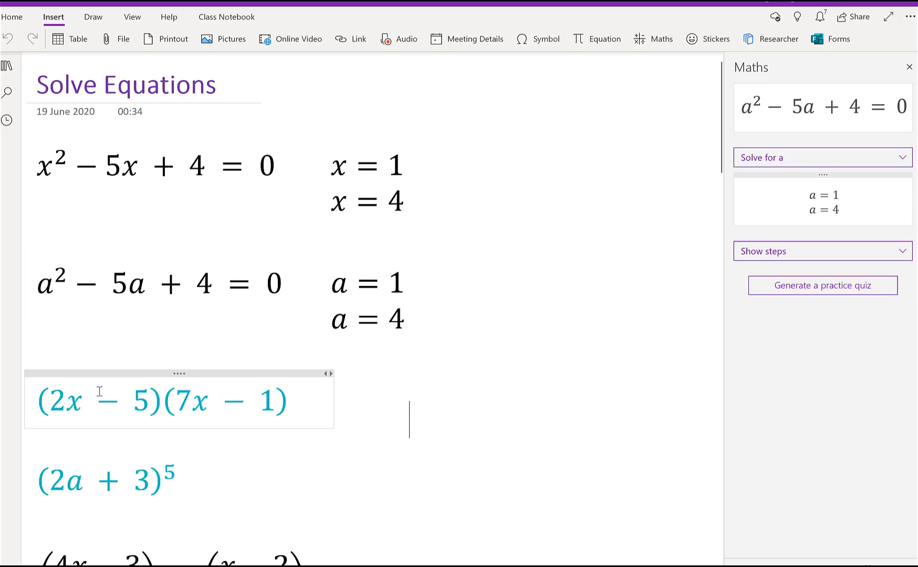
left_click_drag(52, 401, 300, 410)
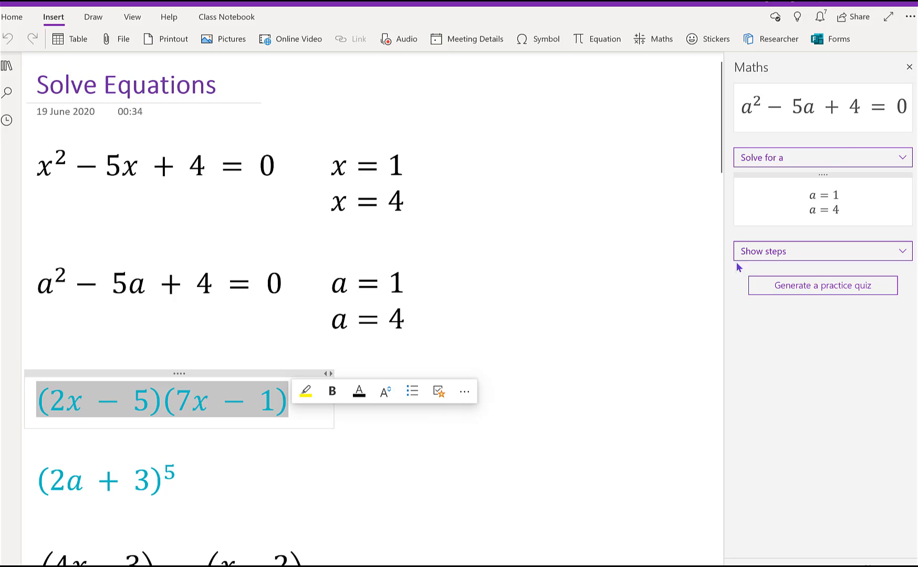
left_click(664, 41)
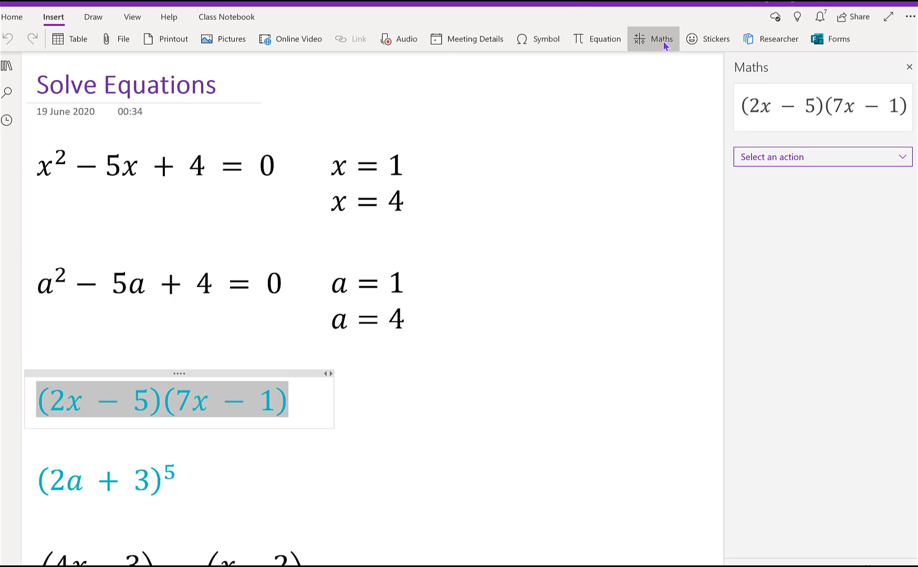
left_click(903, 161)
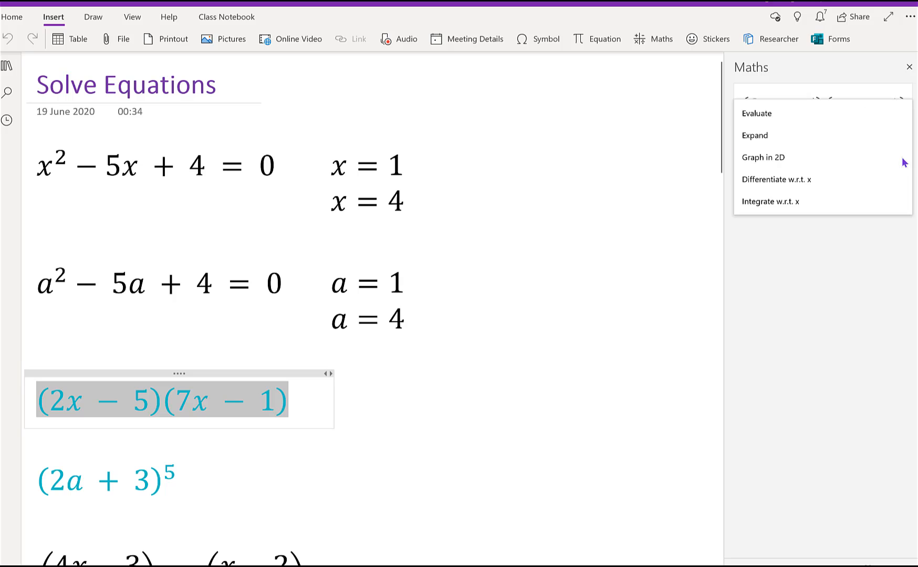
left_click(867, 136)
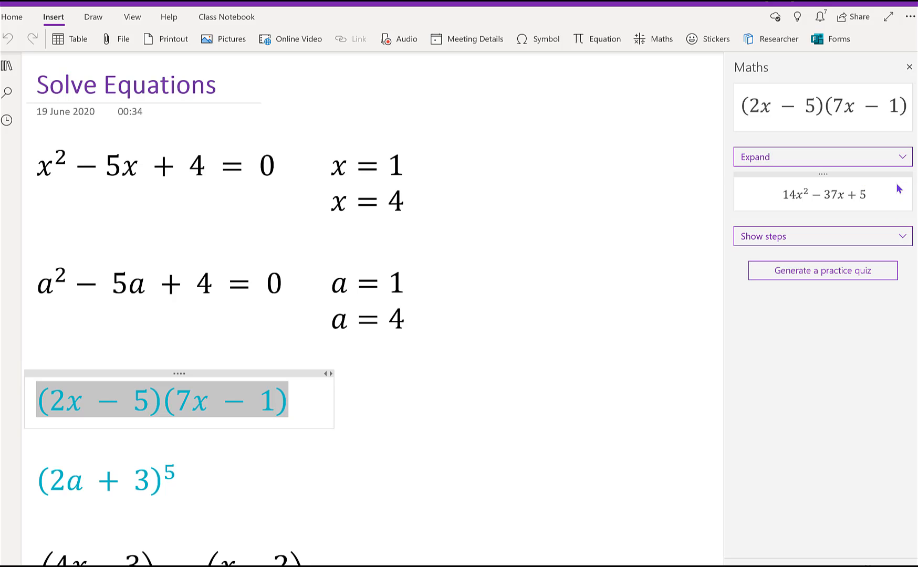
Show the solution steps for expanding (2x − 5)(7x − 1), and close the Maths tool after reading them
left_click(903, 237)
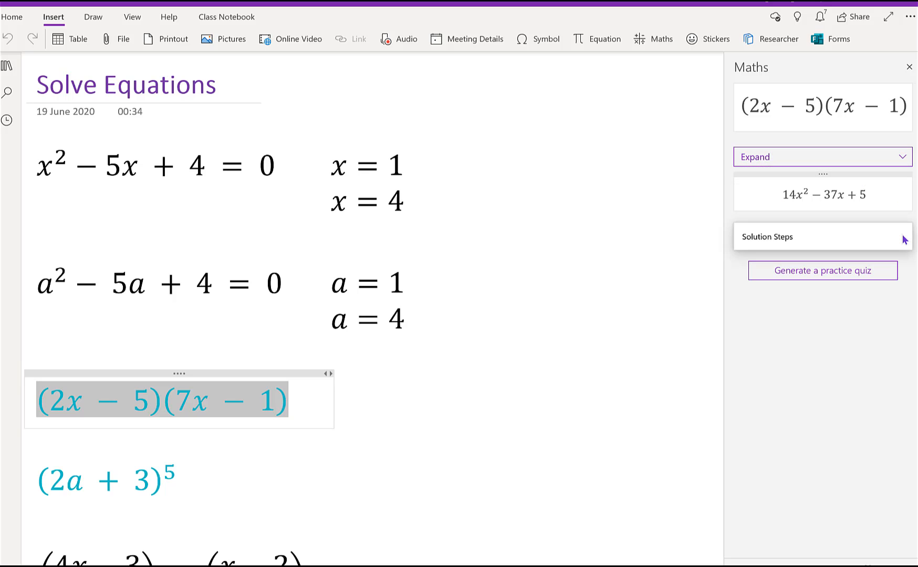
left_click(880, 240)
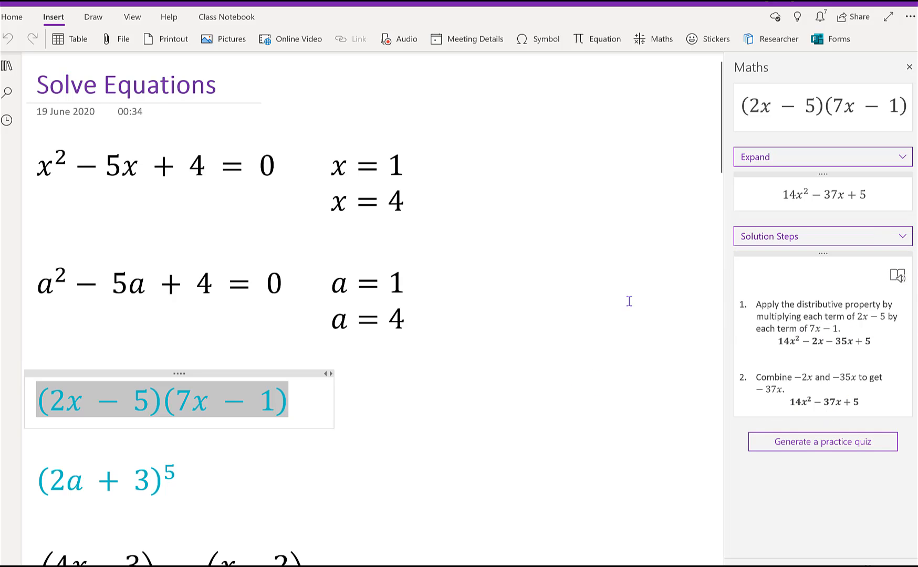
left_click(909, 67)
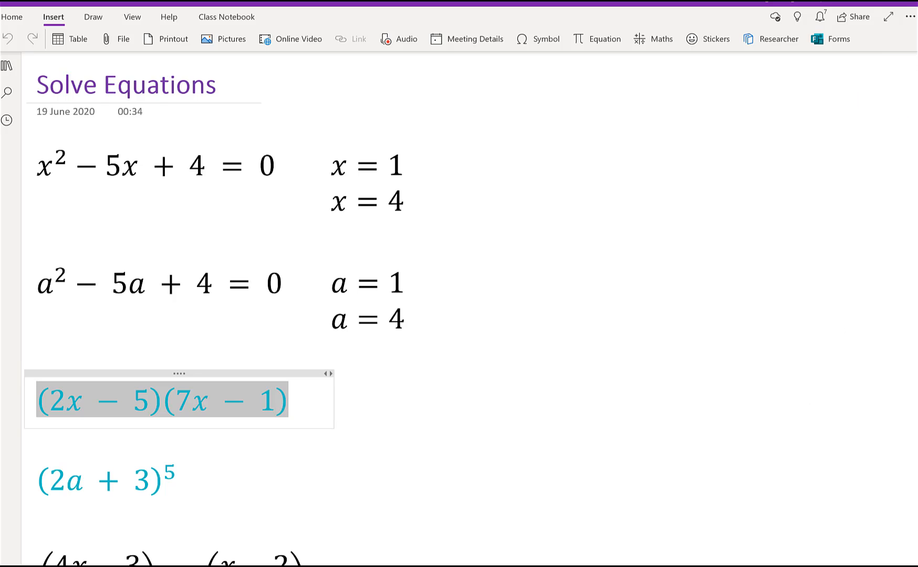
Expand the expression (2a + 3)⁵ with the Maths tool
left_click_drag(915, 138, 915, 192)
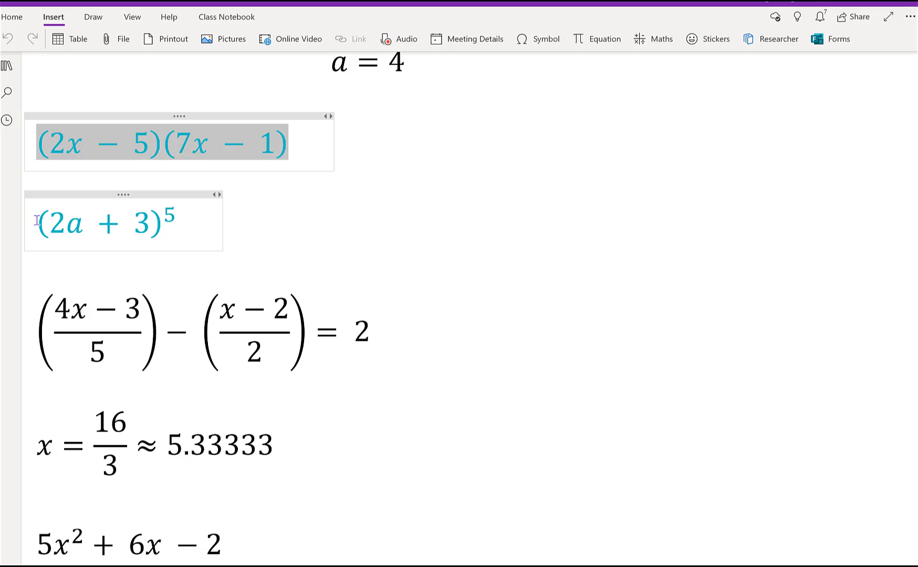
left_click_drag(36, 220, 185, 228)
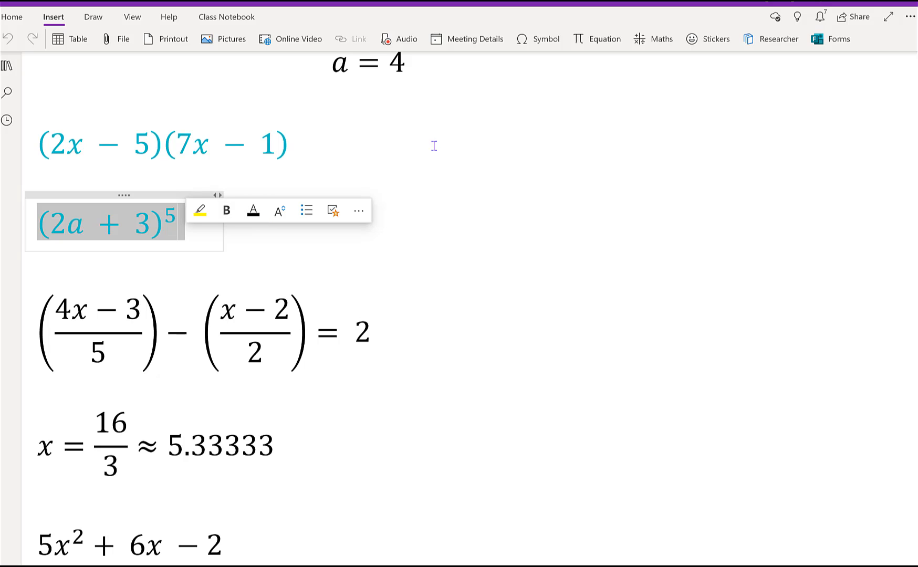
left_click(663, 50)
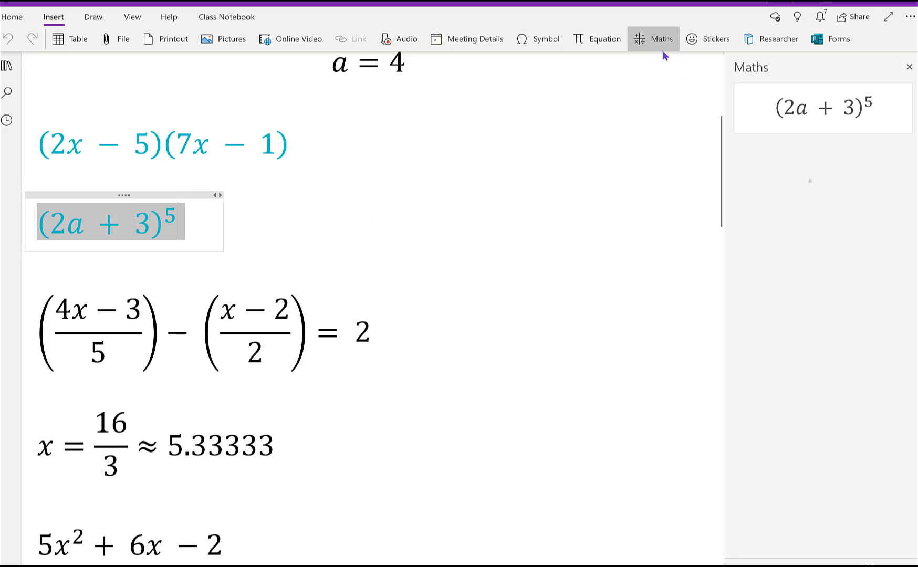
left_click(903, 159)
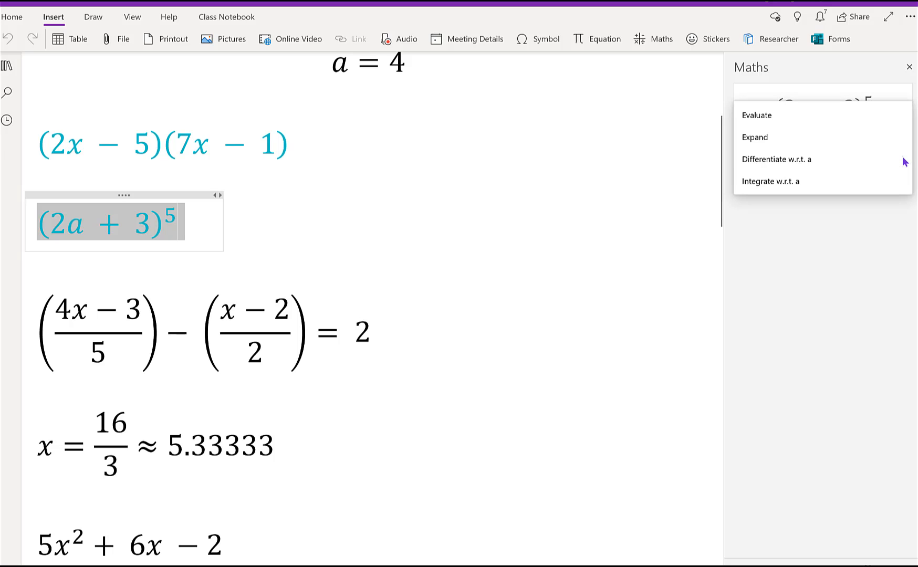
left_click(824, 138)
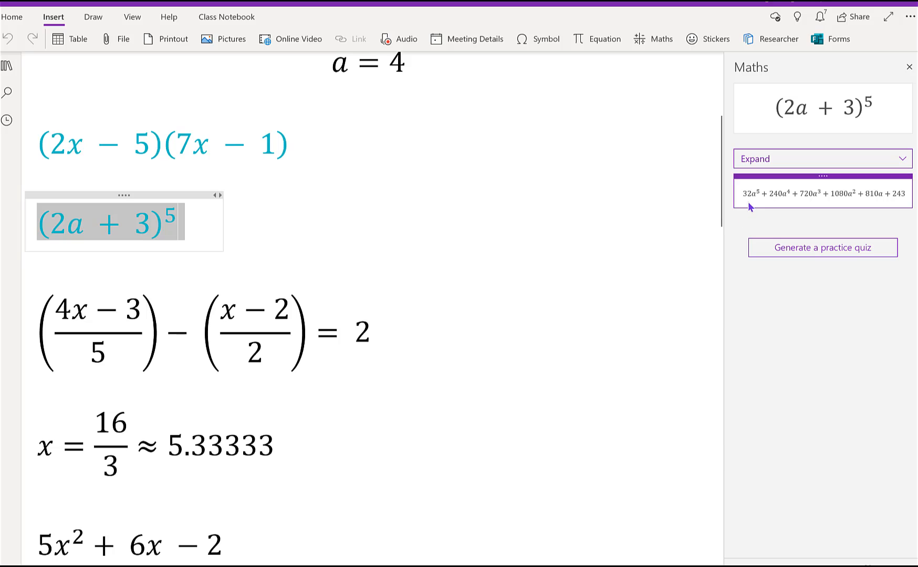
Insert the expanded result into the page and position it directly beside (2a + 3)⁵, level with that expression
left_click_drag(741, 204, 265, 237)
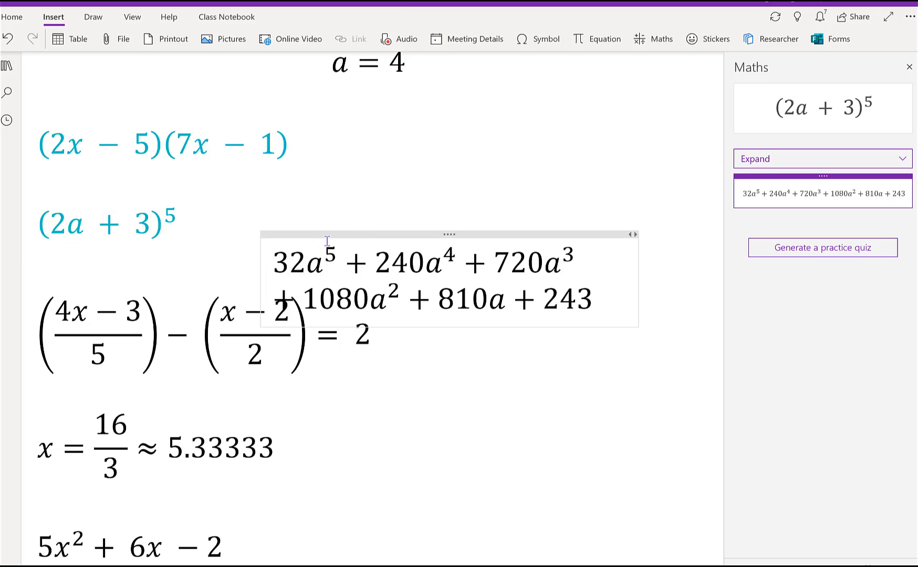
left_click_drag(357, 238, 346, 219)
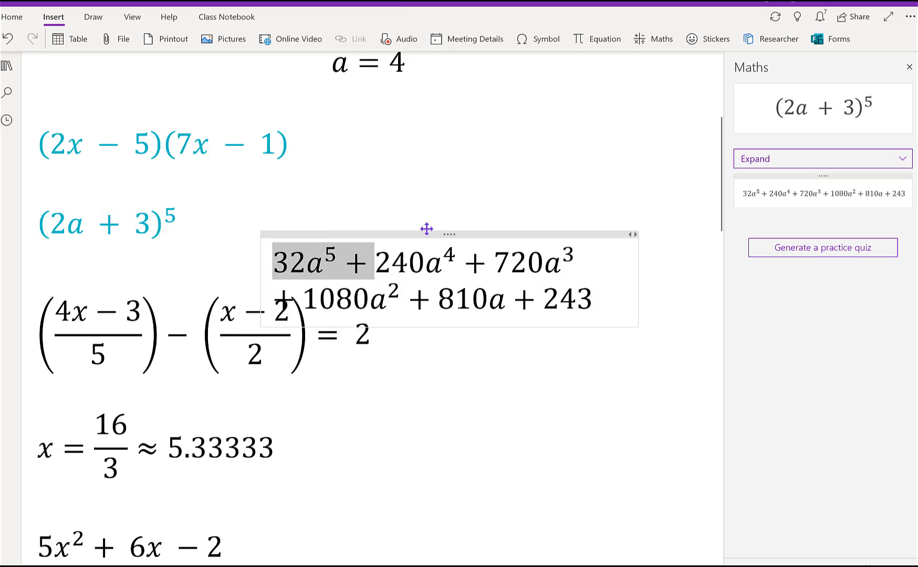
left_click_drag(426, 227, 427, 196)
left_click(467, 234)
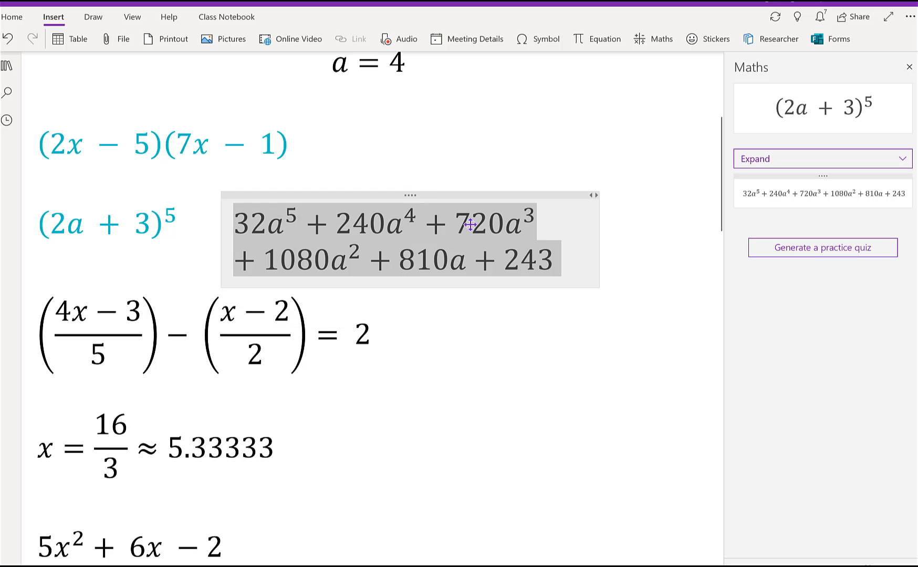
left_click(480, 326)
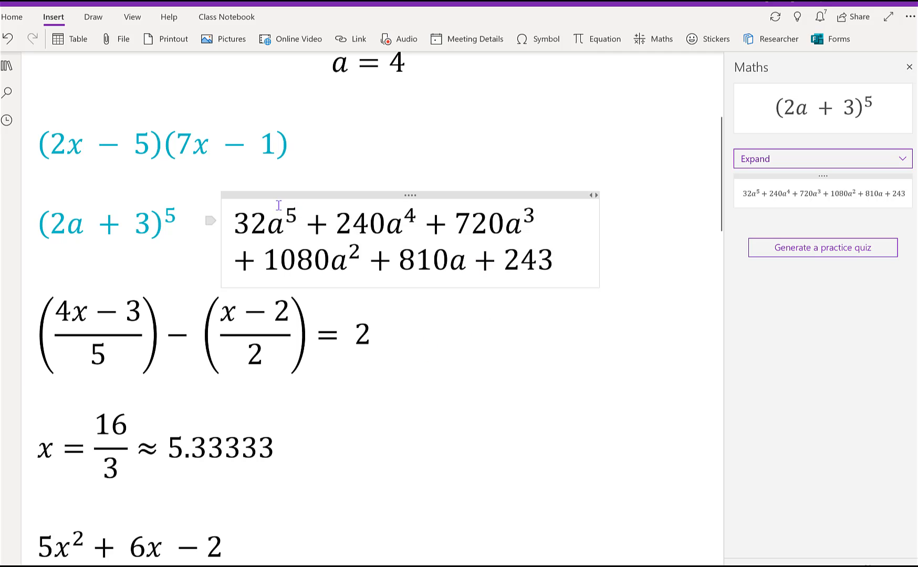
Change the font colour of the expanded result beside (2a + 3)⁵ to blue
left_click_drag(237, 216, 558, 257)
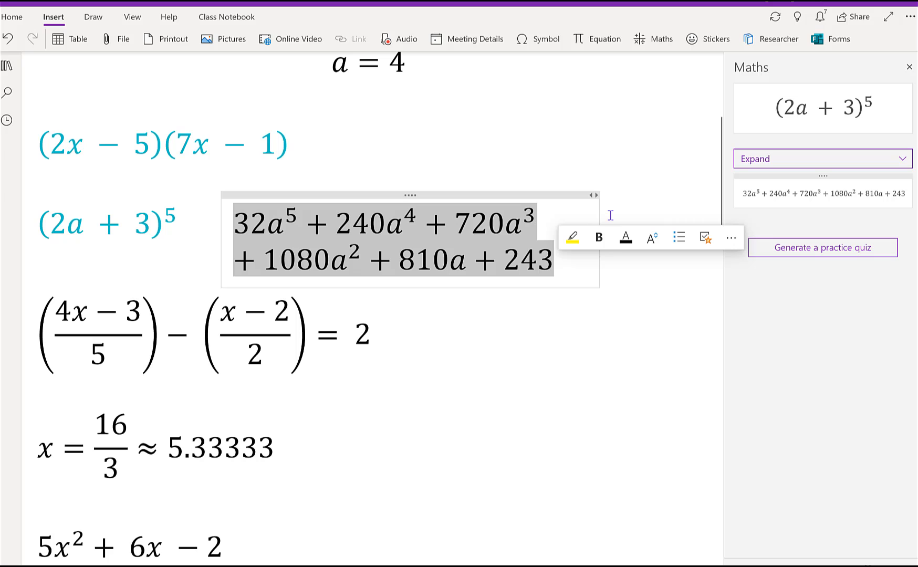
left_click(636, 242)
left_click(716, 312)
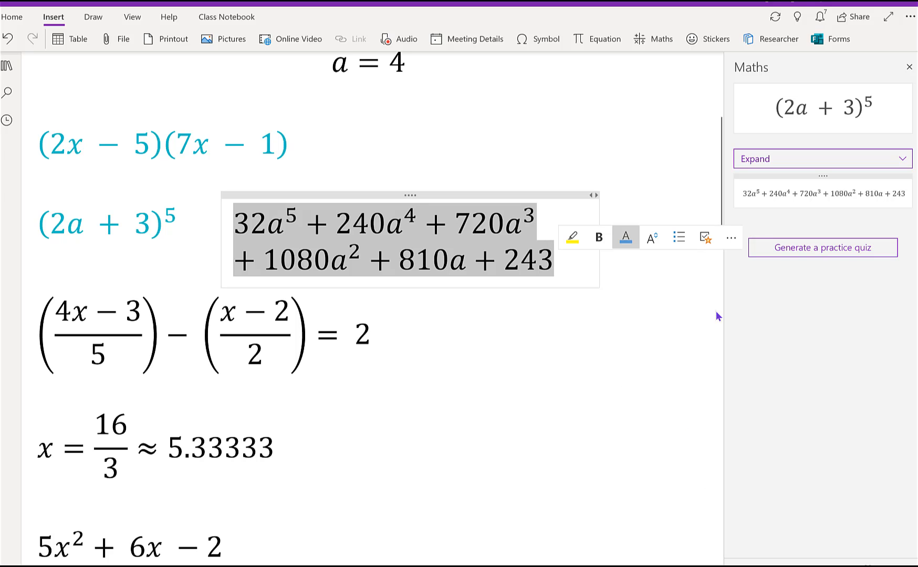
left_click(564, 312)
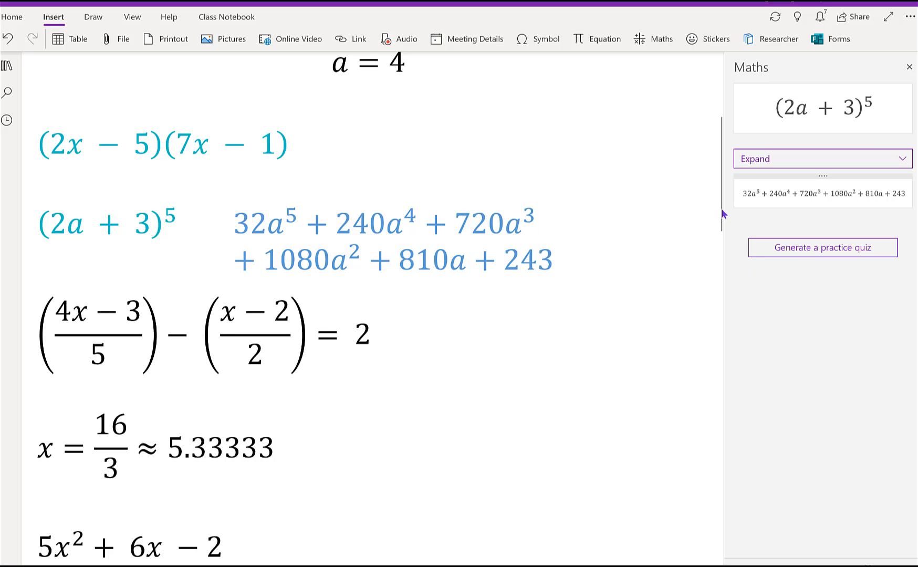
Solve the equation ((4x − 3)/5) − ((x − 2)/2) = 2 for x with the Maths tool
left_click_drag(719, 210, 720, 248)
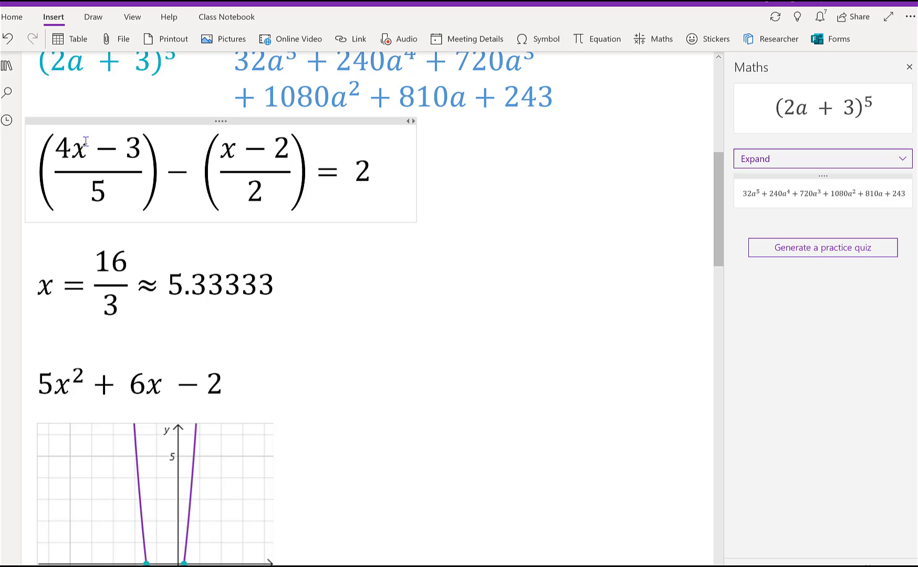
left_click_drag(42, 144, 276, 172)
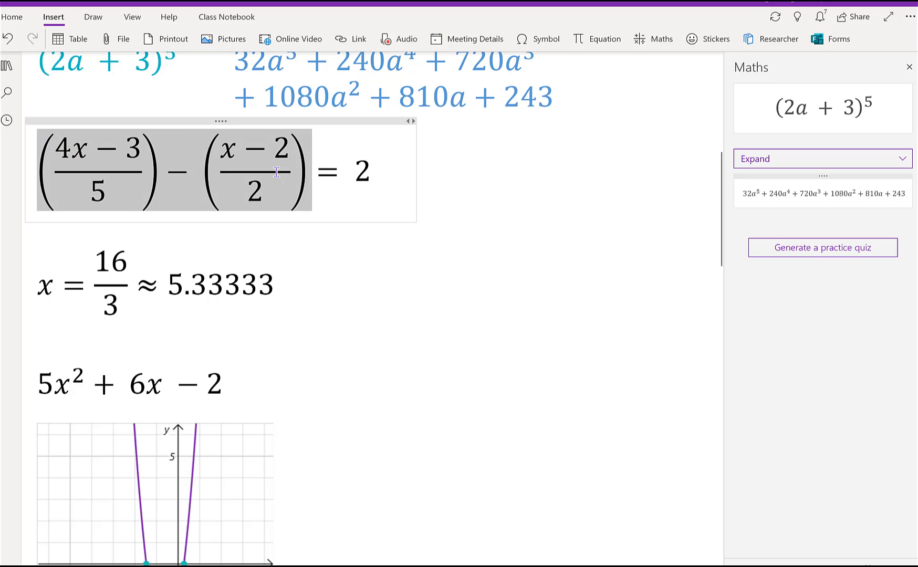
left_click_drag(356, 183, 385, 179)
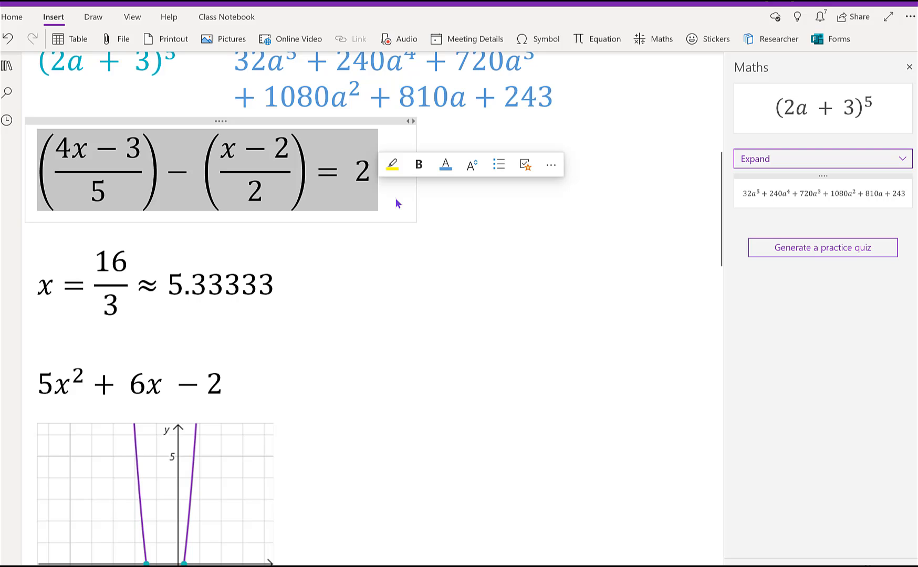
left_click(664, 42)
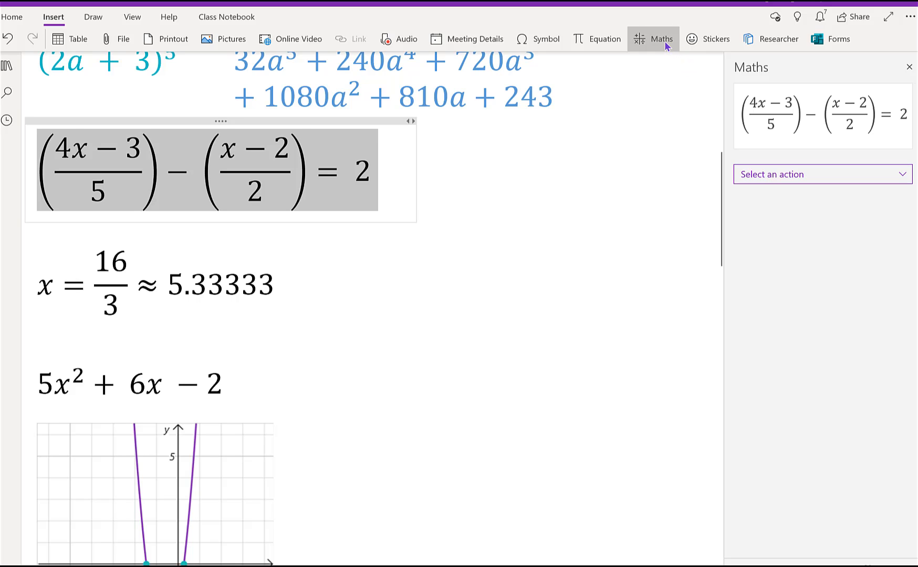
left_click(903, 175)
left_click(844, 146)
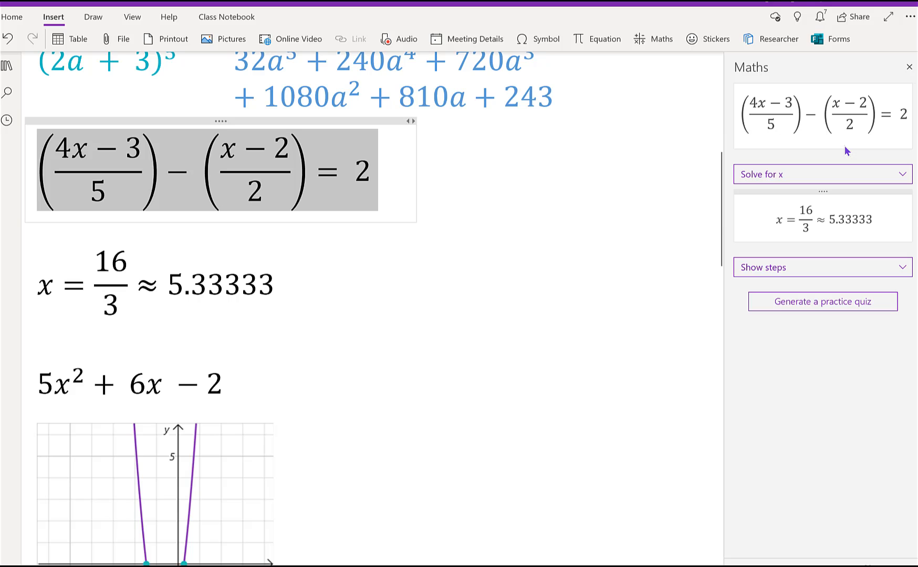
mouse_move(824, 208)
left_mouse_down()
mouse_move(448, 250)
mouse_move(836, 219)
mouse_move(817, 212)
left_mouse_up()
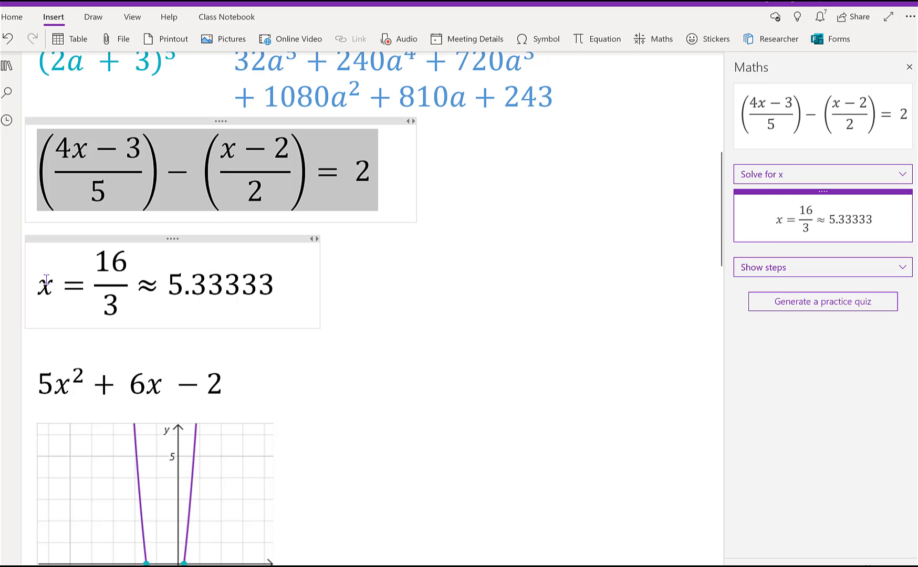
left_click_drag(48, 282, 278, 297)
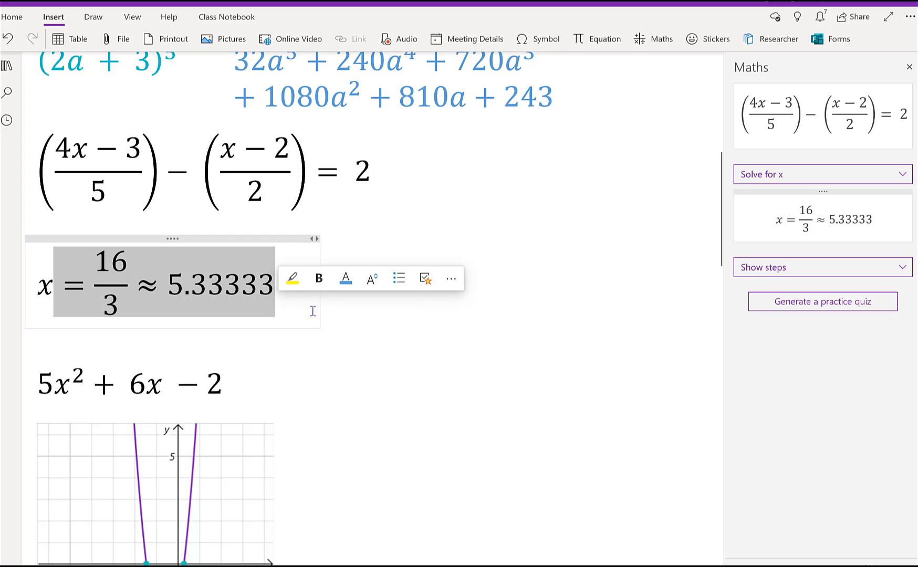
Show the Steps for Solving Linear Equation and place them on the page beneath the fraction equation
left_click(902, 267)
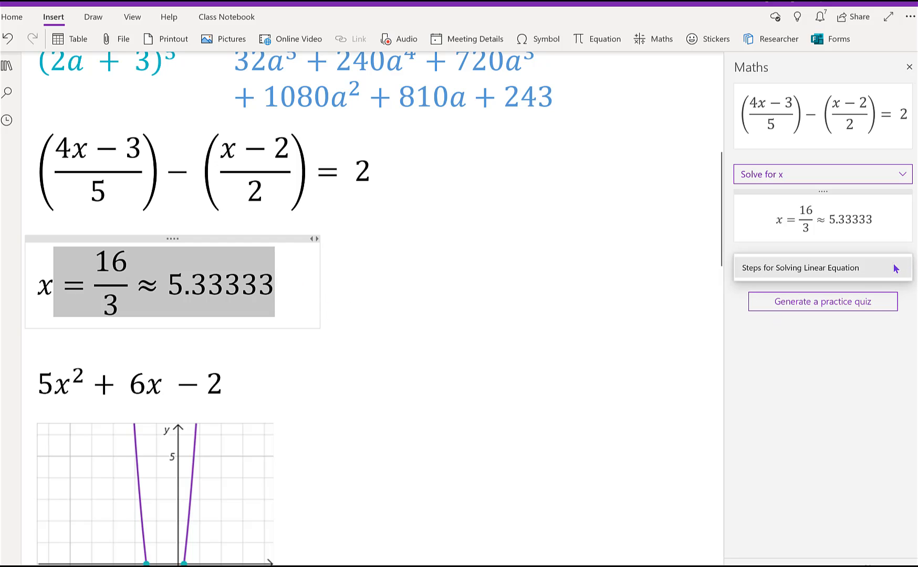
left_click(896, 269)
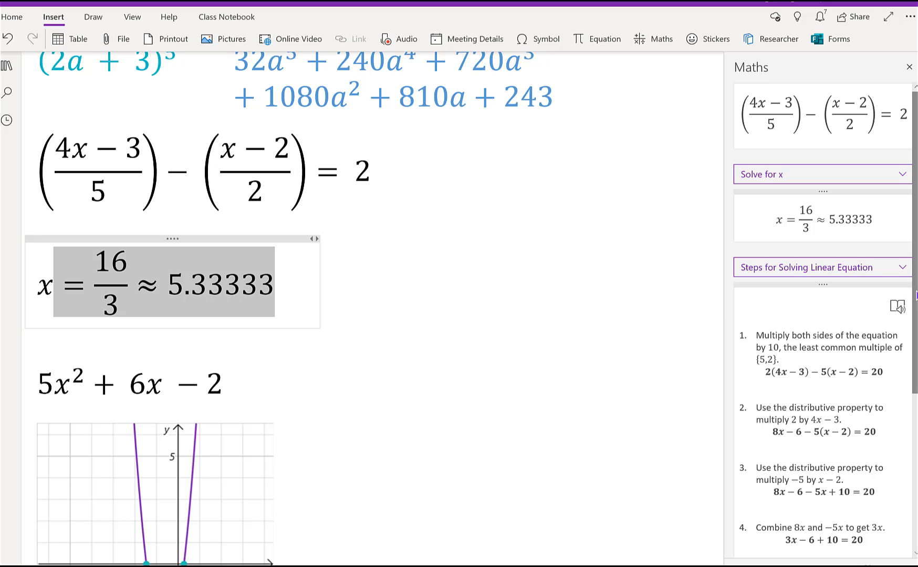
scroll(914, 329, "down", 3)
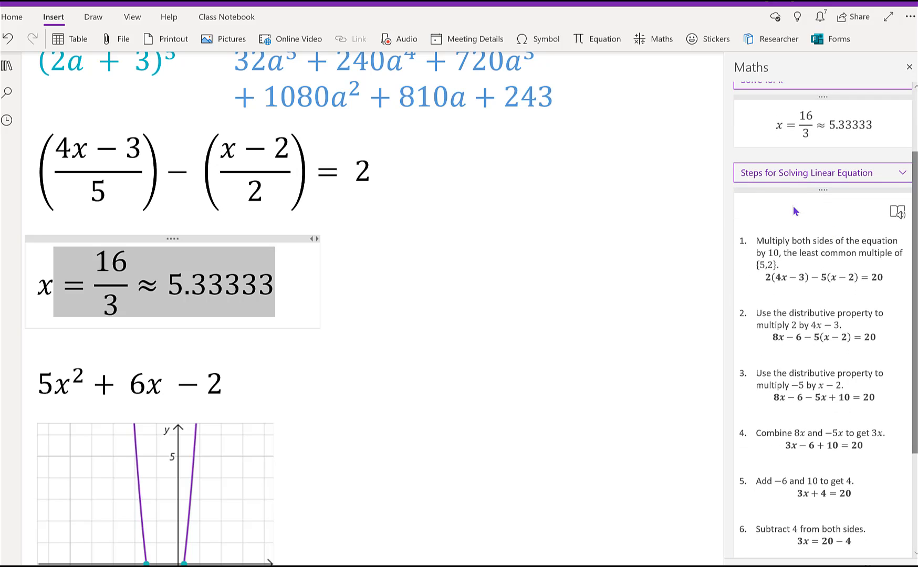
left_click_drag(747, 216, 440, 227)
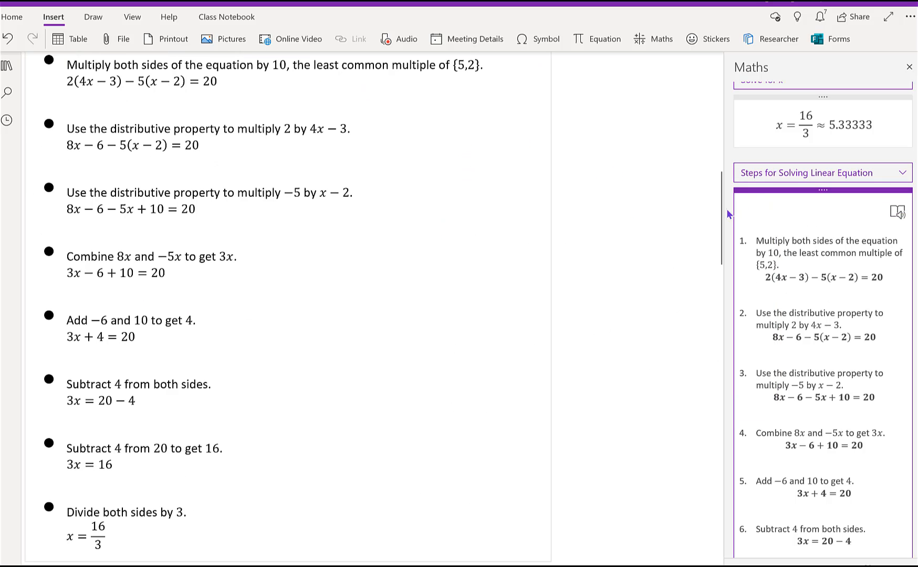
Delete the heading "Steps for Solving Linear Equation" above the inserted solution steps
scroll(718, 214, "up", 8)
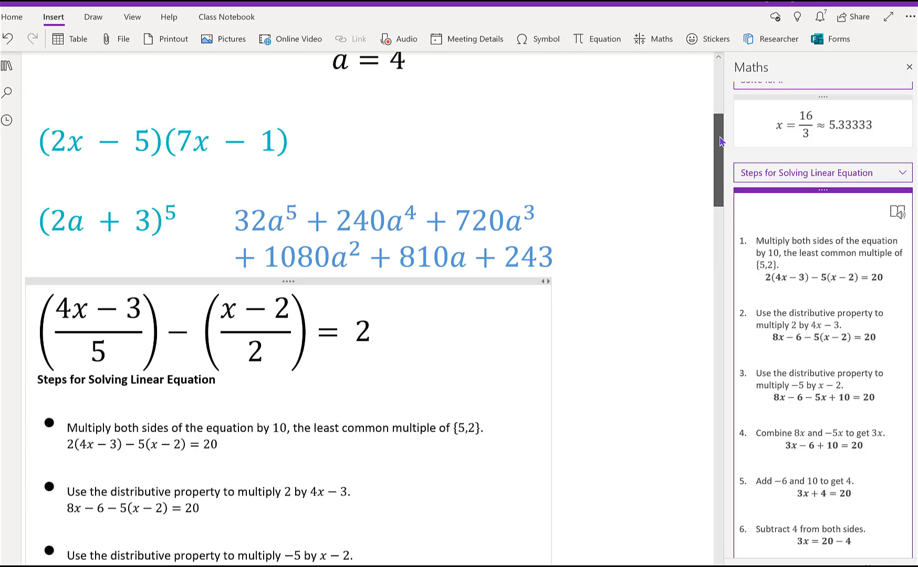
left_click(232, 431)
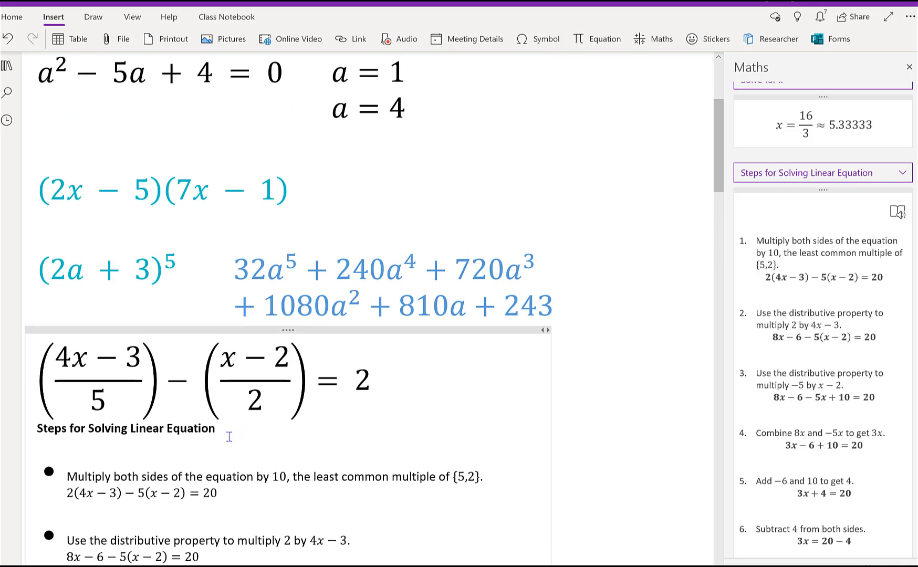
key("BackSpace")
key("BackSpace")
key("BackSpace")
key("BackSpace")
key("BackSpace")
key("BackSpace")
key("BackSpace")
key("BackSpace")
key("BackSpace")
key("BackSpace")
key("BackSpace")
key("BackSpace")
key("BackSpace")
key("BackSpace")
key("BackSpace")
key("BackSpace")
key("BackSpace")
key("BackSpace")
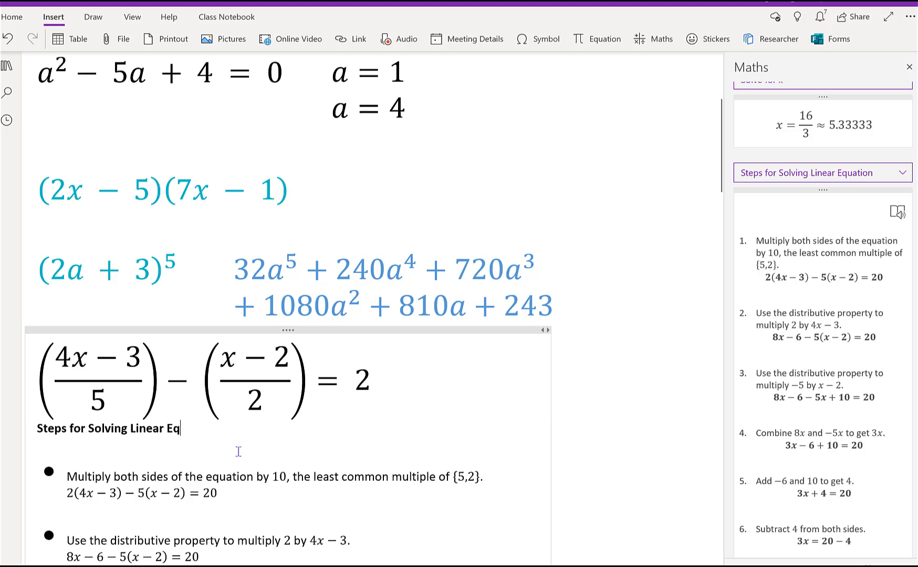
key("BackSpace")
key("BackSpace")
key("BackSpace")
key("BackSpace")
key("BackSpace")
key("BackSpace")
key("BackSpace")
key("BackSpace")
key("BackSpace")
key("BackSpace")
key("BackSpace")
key("BackSpace")
key("BackSpace")
key("BackSpace")
key("BackSpace")
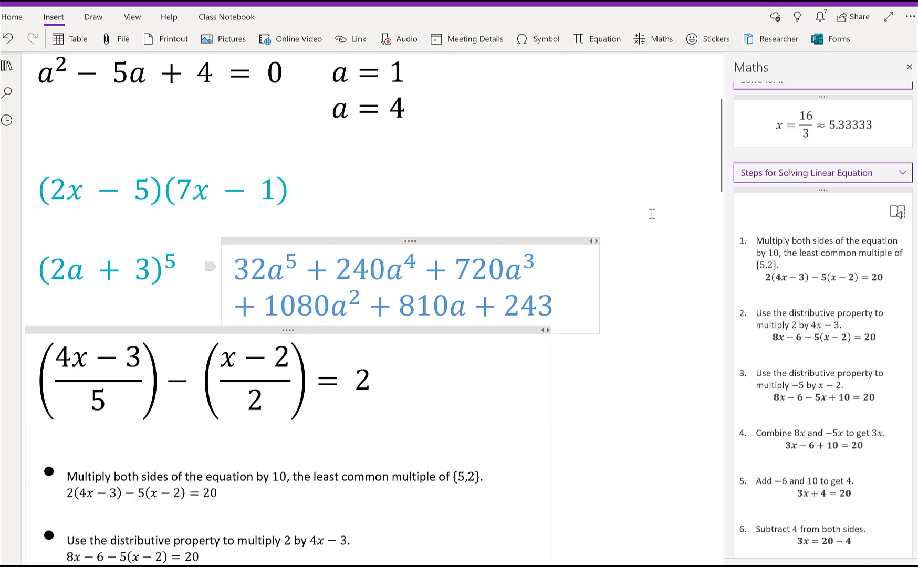
Close the linear equation's Maths results and graph the expression 5x² + 6x − 2 in 2D with the Maths tool
left_click_drag(717, 146, 714, 320)
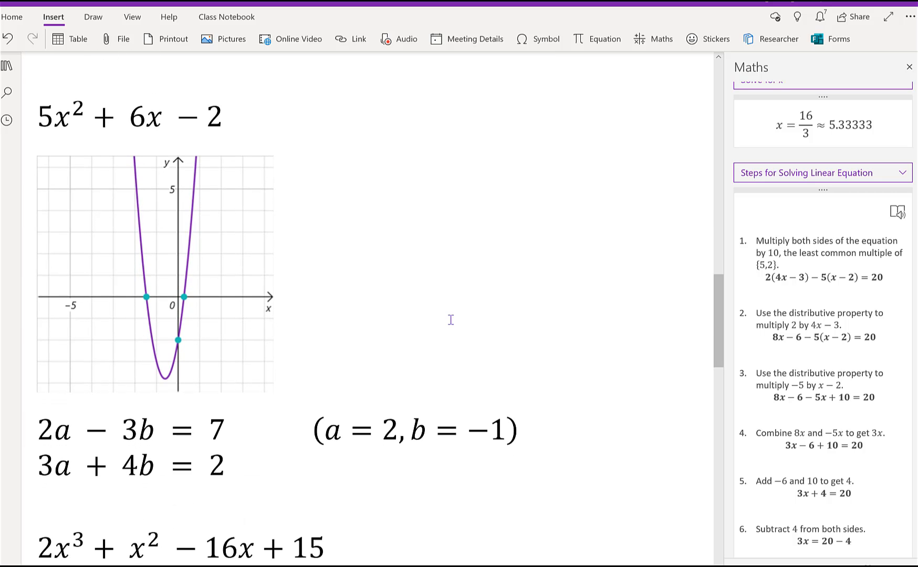
left_click(908, 66)
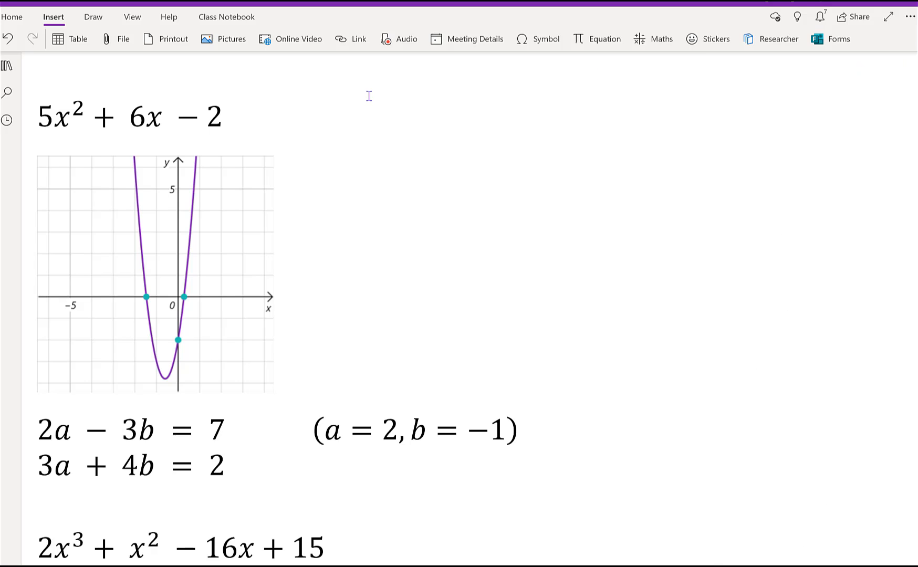
left_click_drag(41, 113, 236, 126)
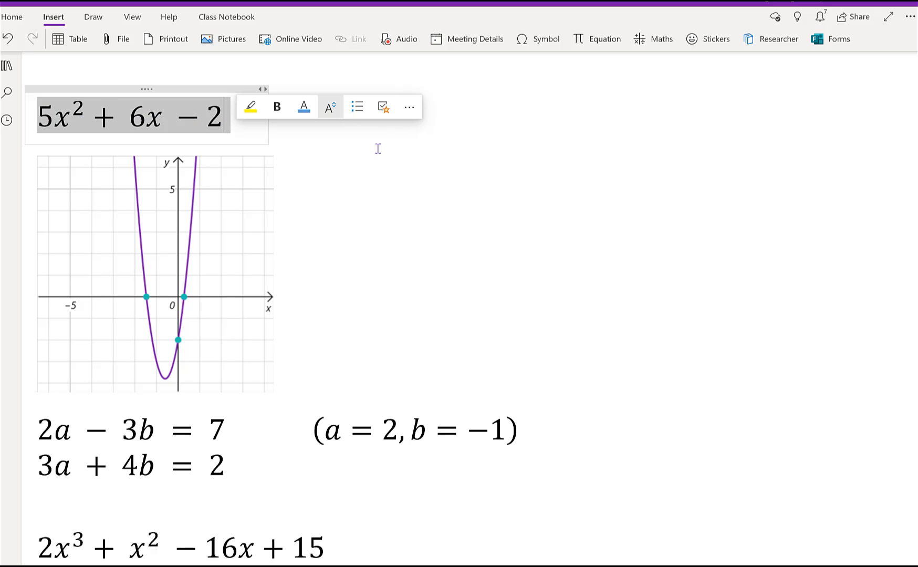
left_click(657, 39)
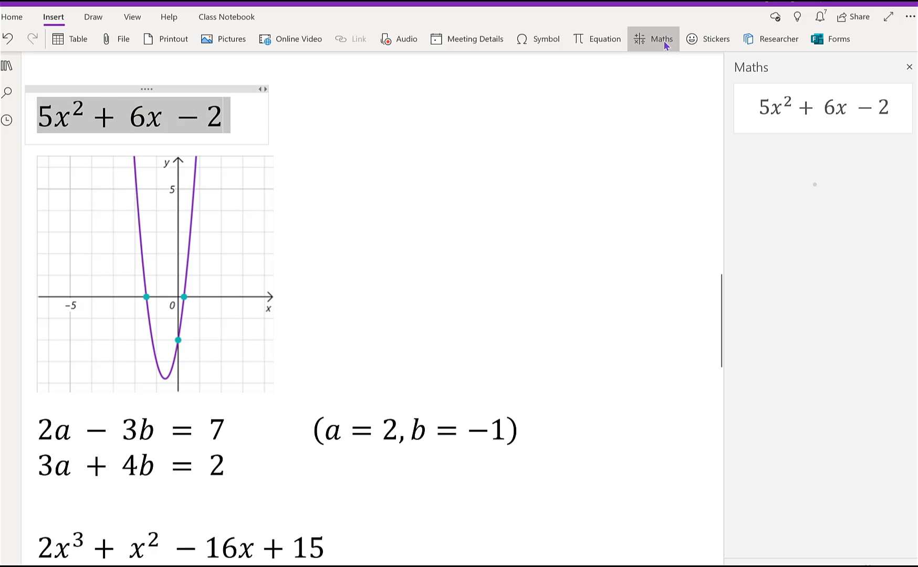
left_click(904, 160)
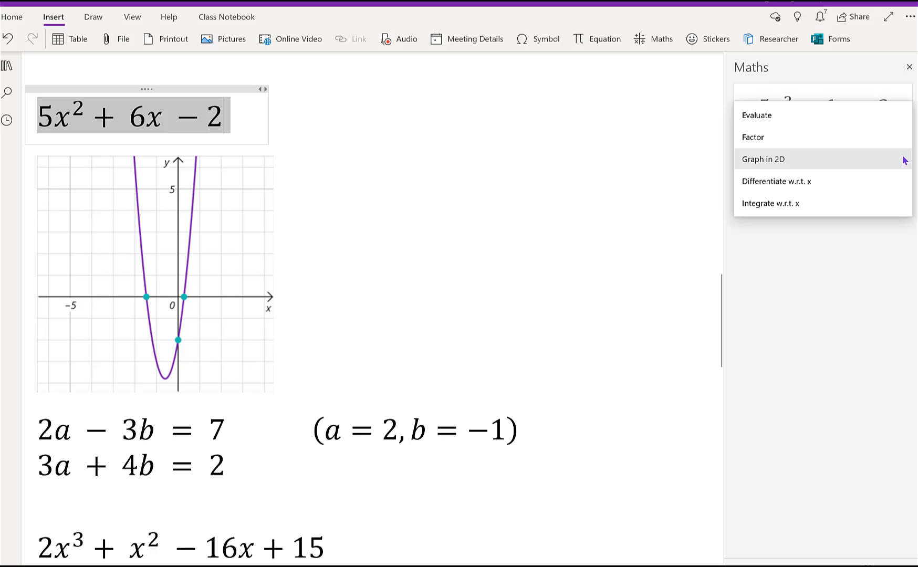
left_click(866, 159)
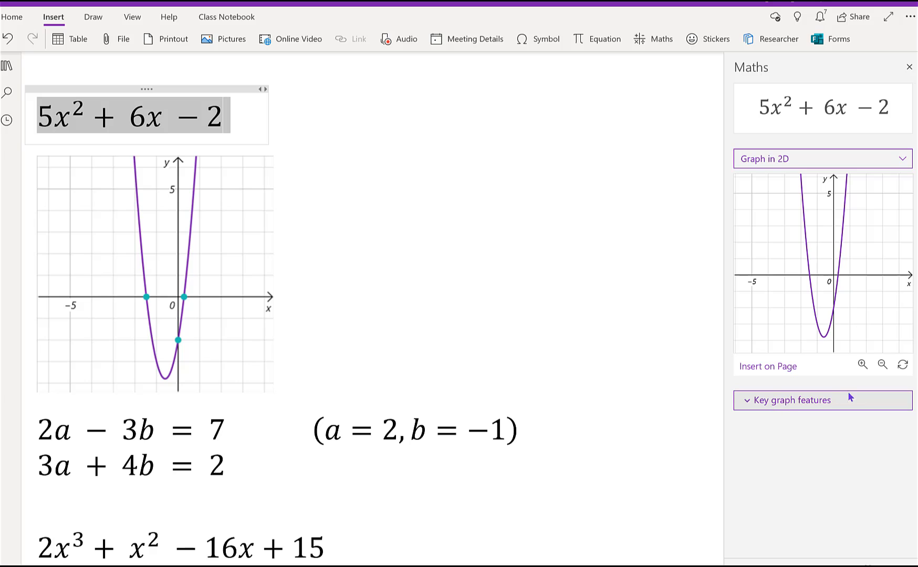
Expand the key graph features of 5x² + 6x − 2 and mark the minima and the y-intercept on the graph
left_click(863, 401)
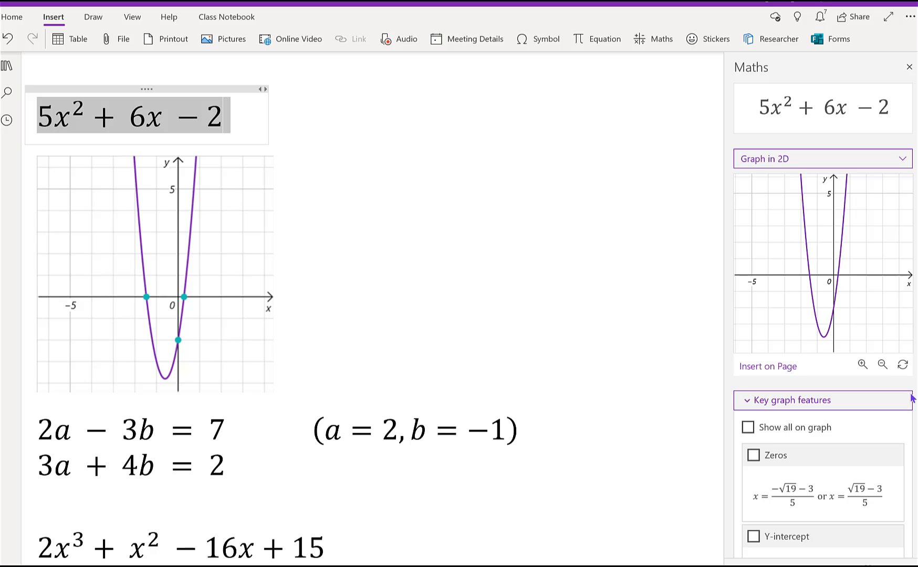
scroll(822, 316, "down", 1)
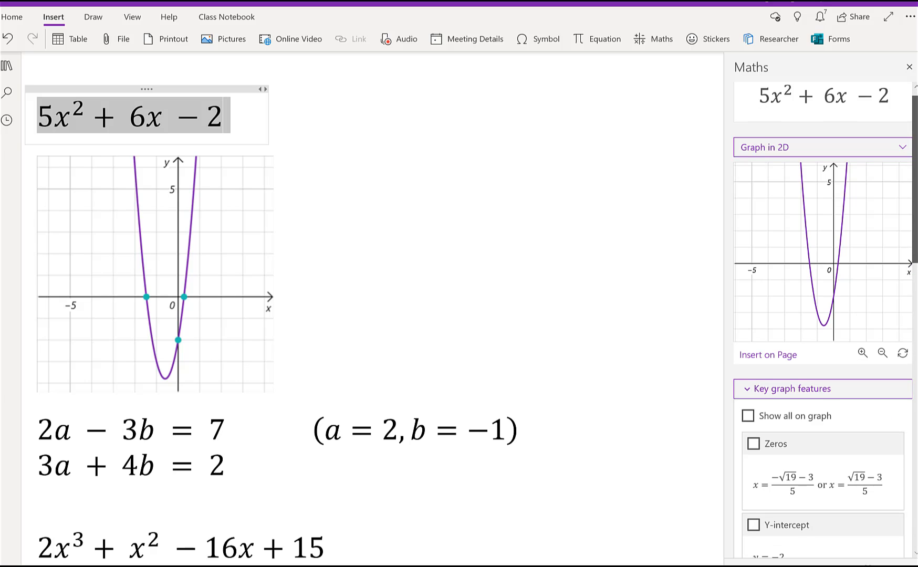
scroll(823, 316, "down", 2)
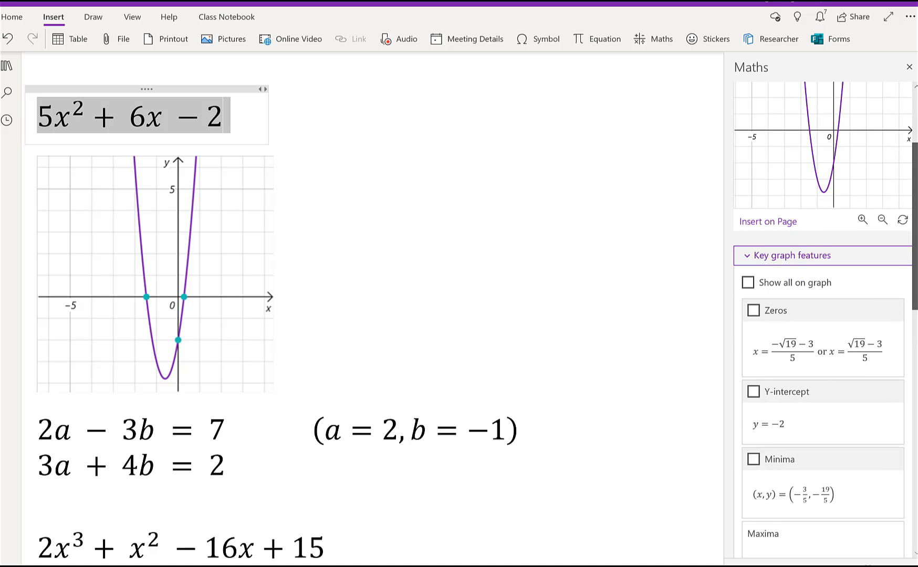
scroll(801, 381, "down", 1)
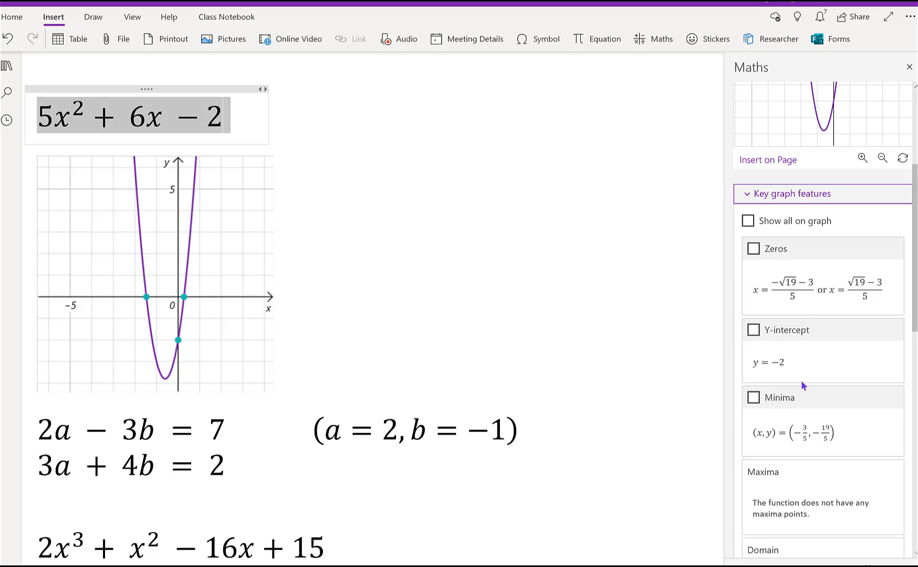
left_click(753, 397)
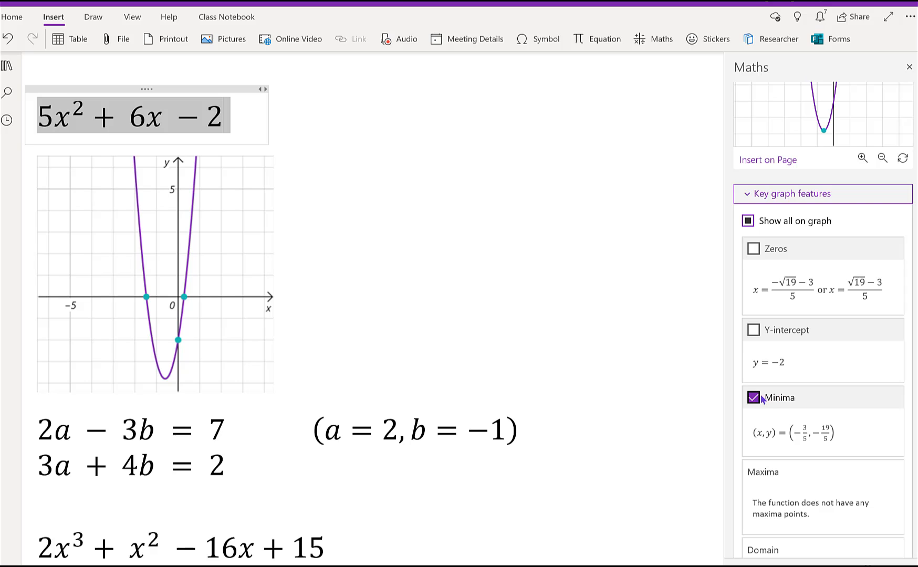
left_click(753, 331)
Insert the graph with its marked minimum and y-intercept on the page, and close the Maths tool
scroll(881, 235, "up", 3)
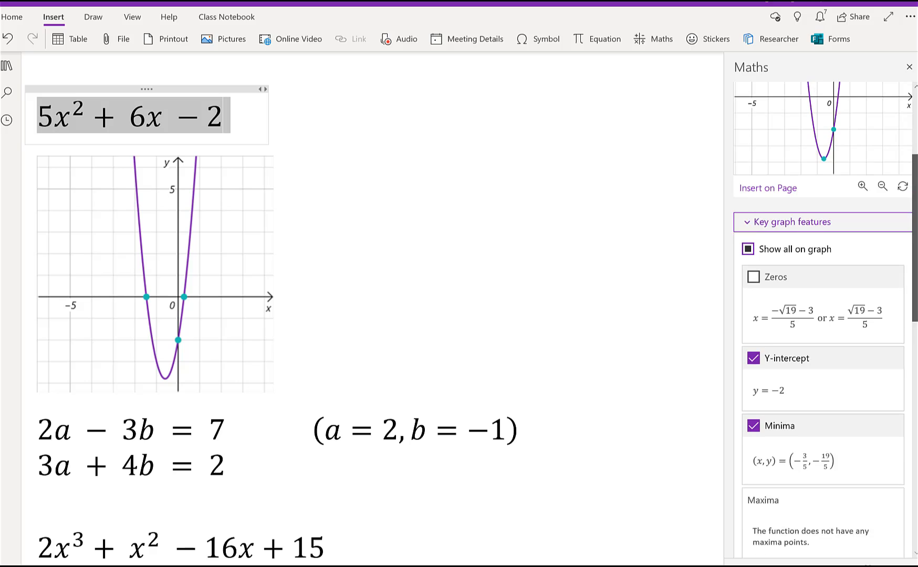
mouse_move(837, 214)
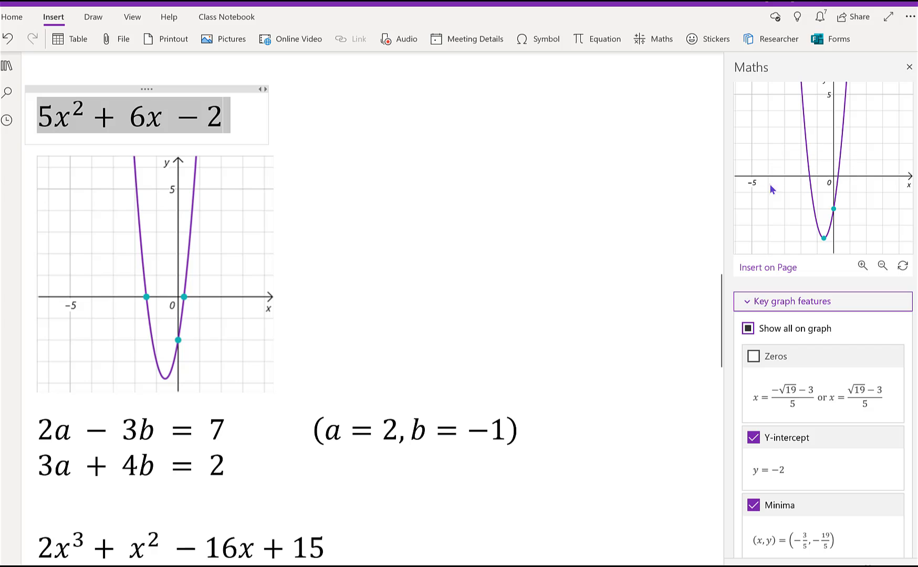
left_click(752, 269)
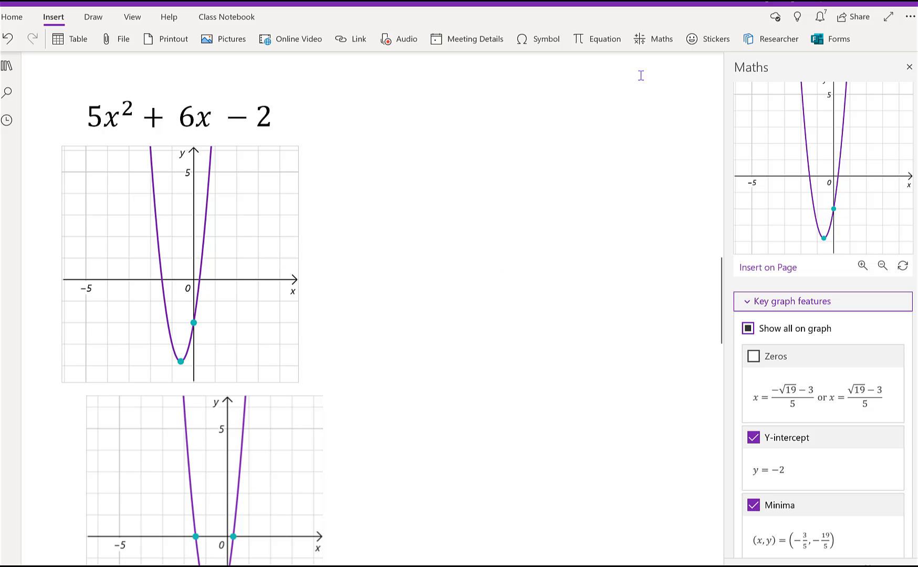
left_click(914, 68)
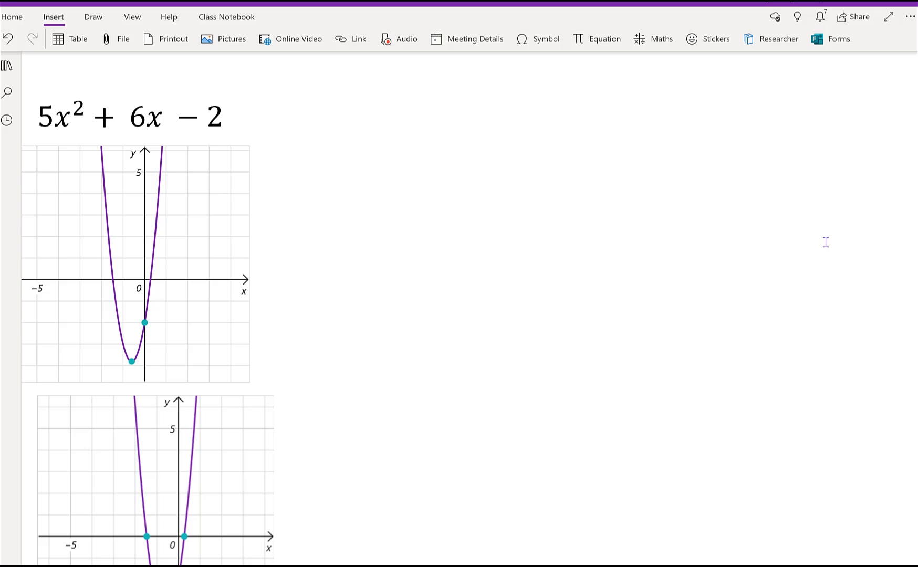
scroll(721, 313, "down", 5)
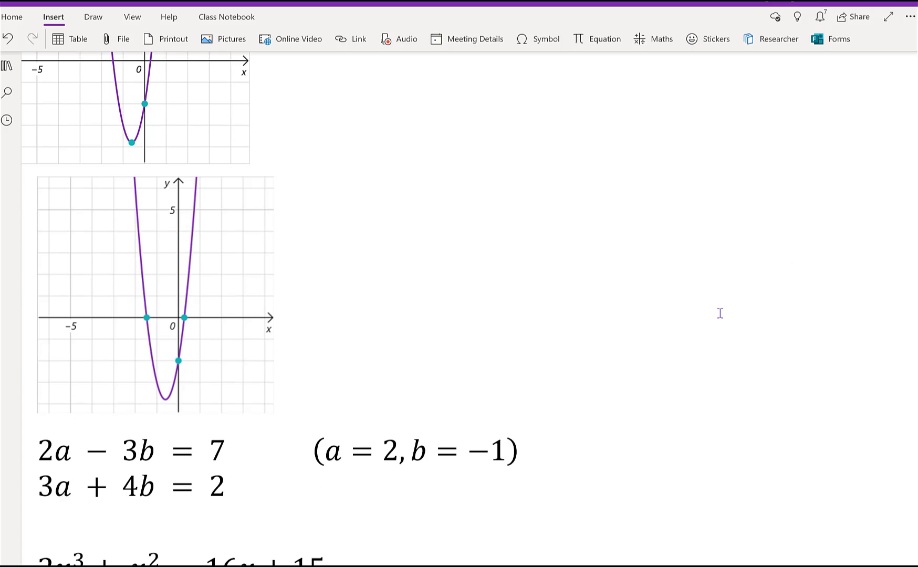
scroll(719, 313, "up", 5)
scroll(720, 313, "up", 1)
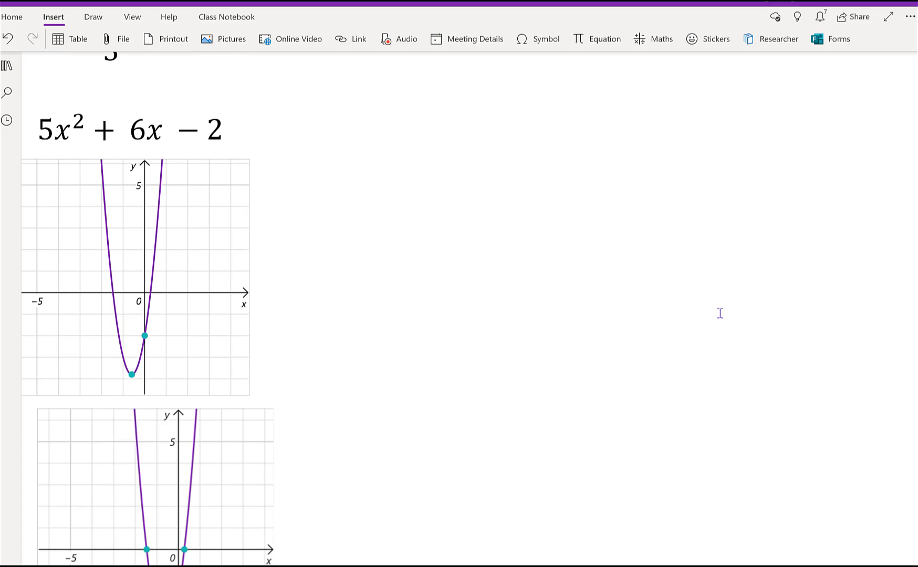
Solve the simultaneous equations 2a − 3b = 7 and 3a + 4b = 2 for a and b with the Maths tool
scroll(721, 314, "down", 8)
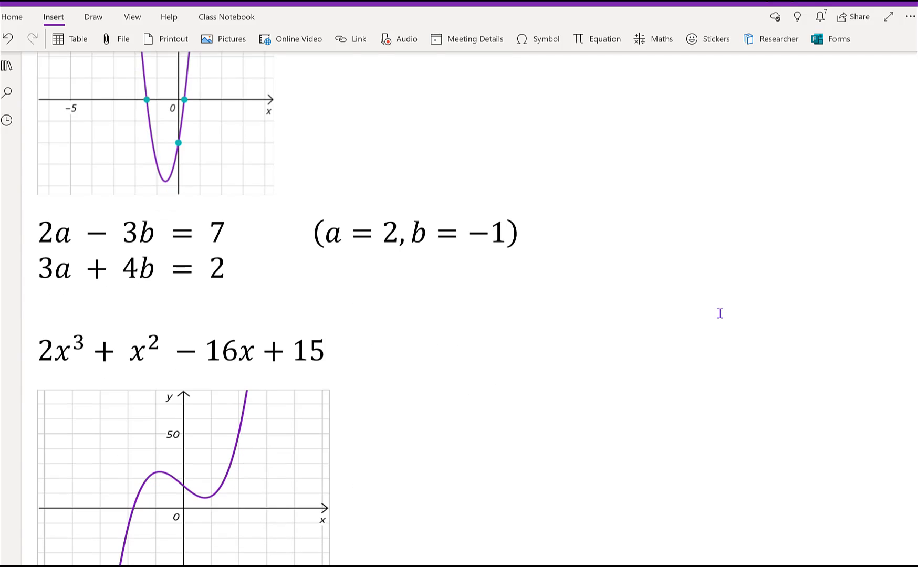
triple_click(38, 233)
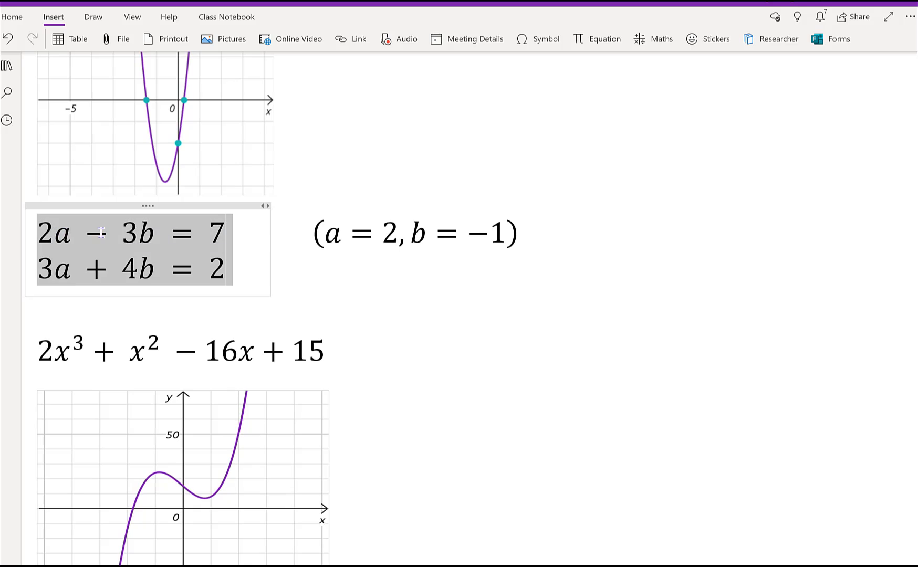
left_click_drag(38, 233, 242, 262)
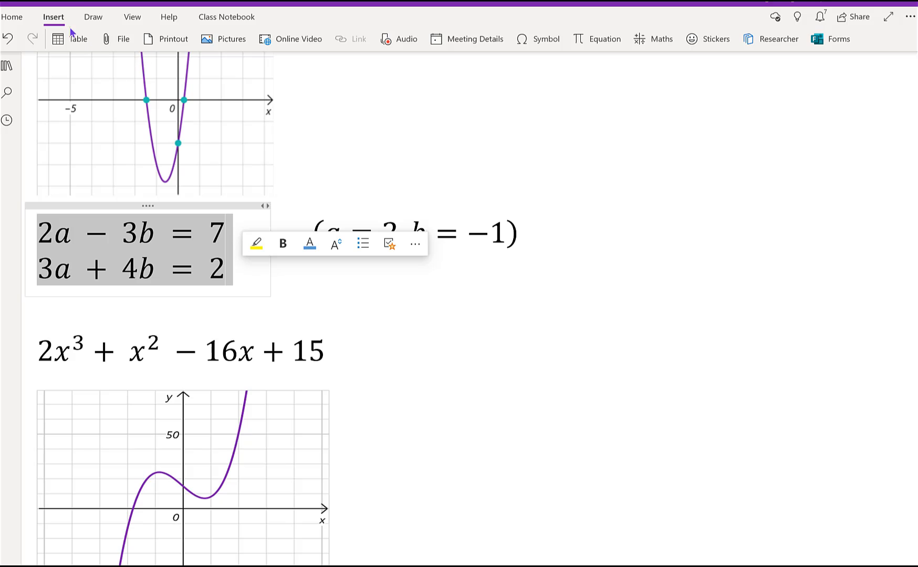
left_click(656, 44)
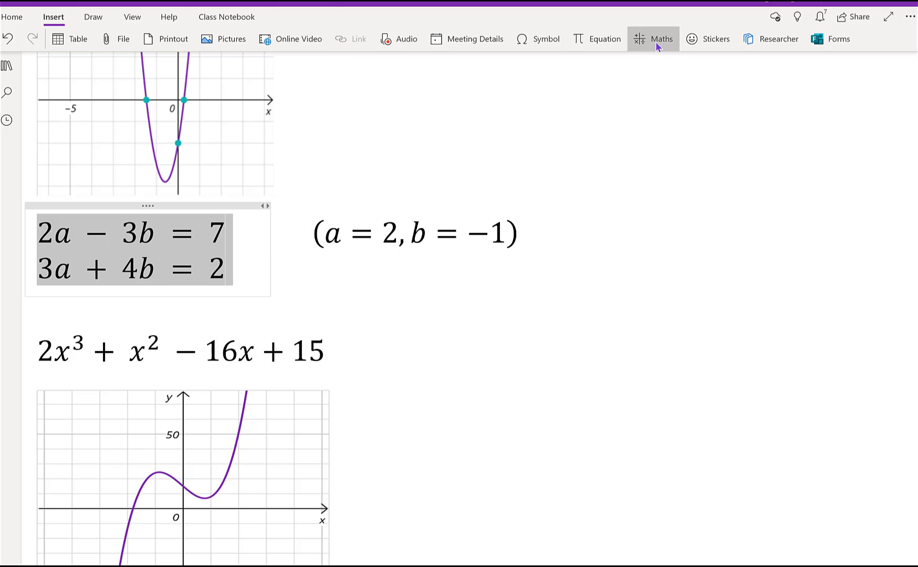
left_click(903, 185)
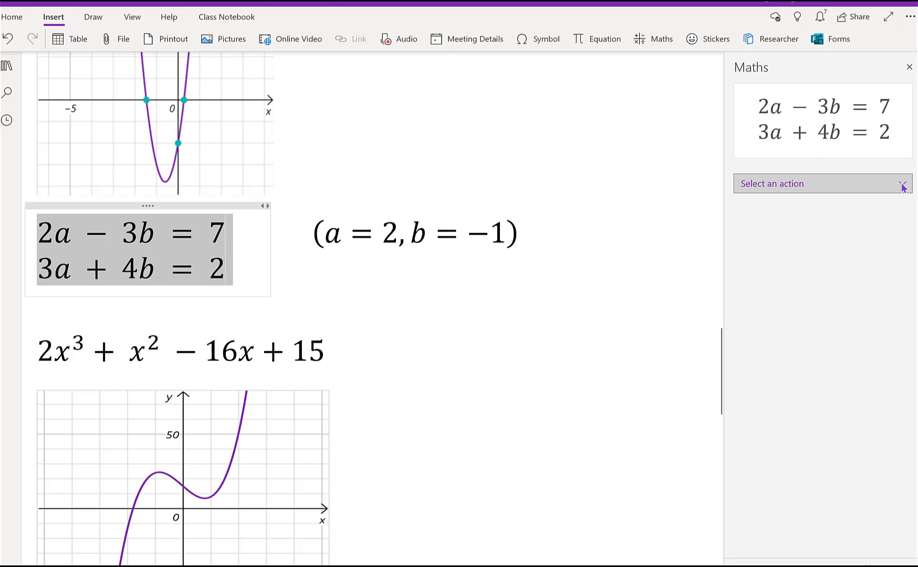
left_click(866, 184)
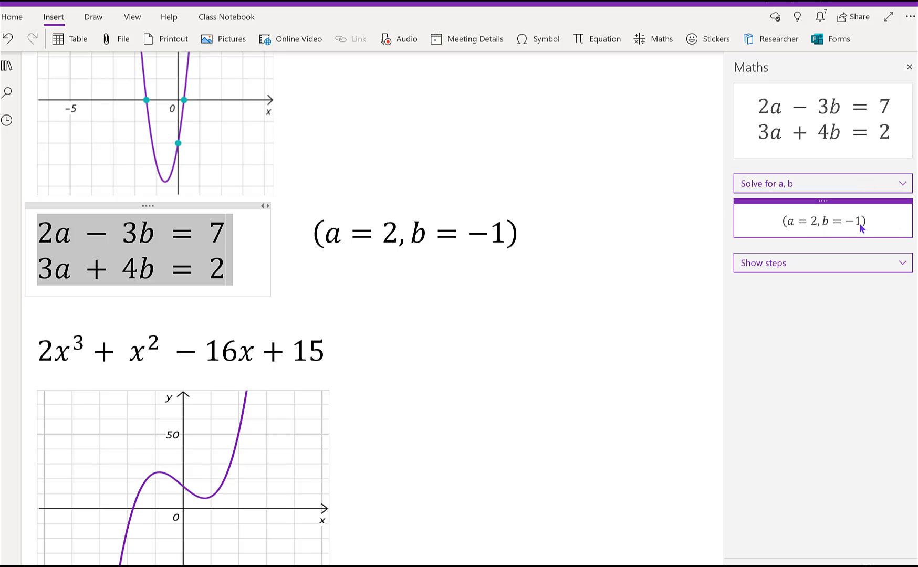
Check which solution-step methods are offered for the simultaneous equations, and close the Maths tool without choosing one
left_click(896, 263)
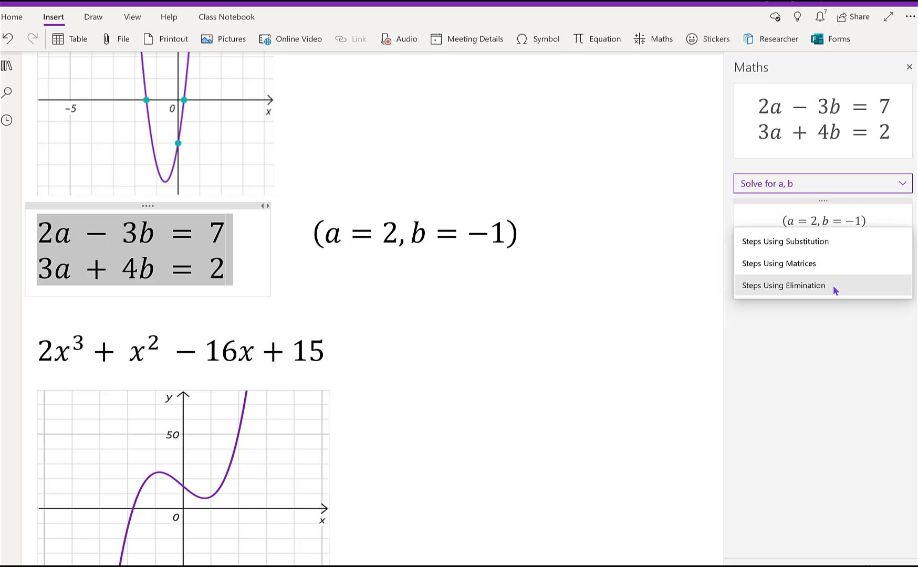
left_click(675, 286)
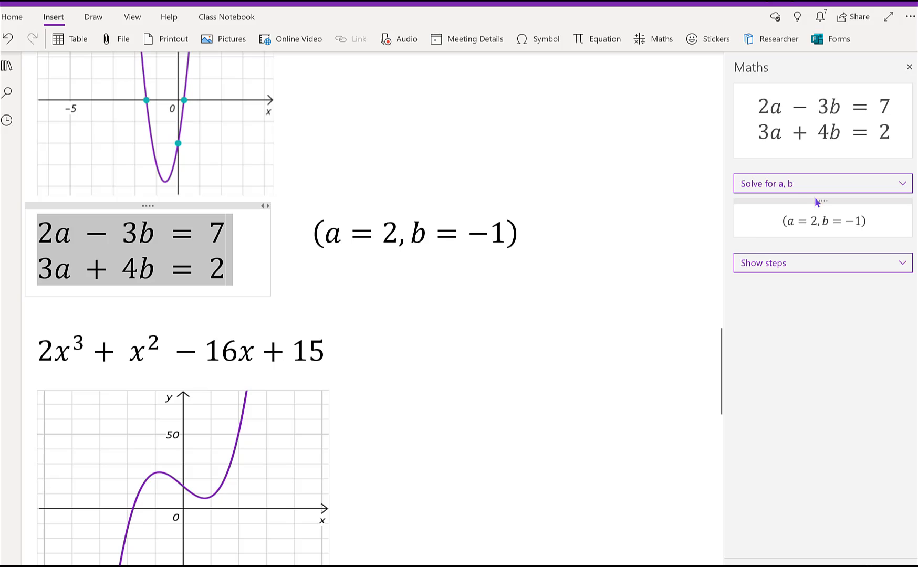
left_click(910, 67)
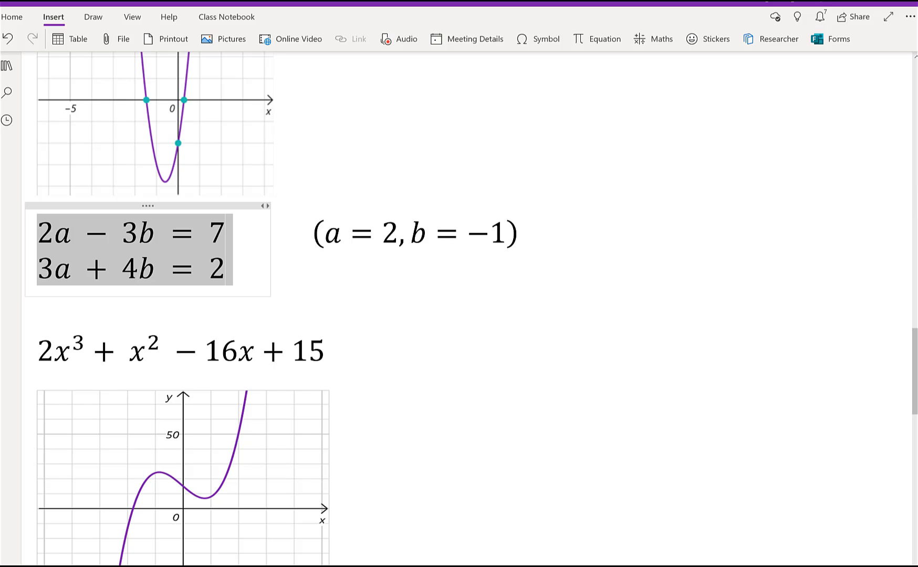
Graph the cubic expression 2x³ + x² − 16x + 15 in 2D with the Maths tool
scroll(336, 310, "down", 5)
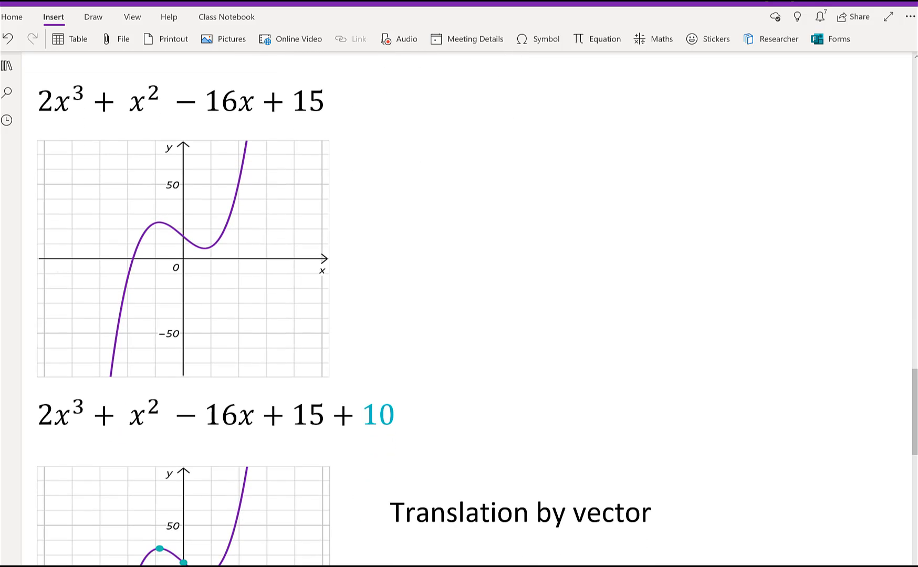
scroll(743, 250, "up", 1)
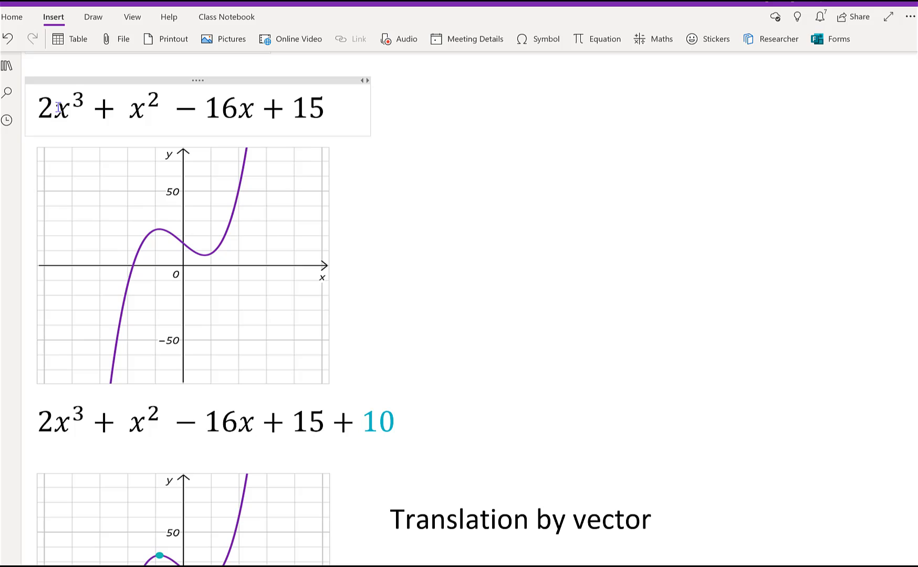
left_click_drag(47, 107, 327, 110)
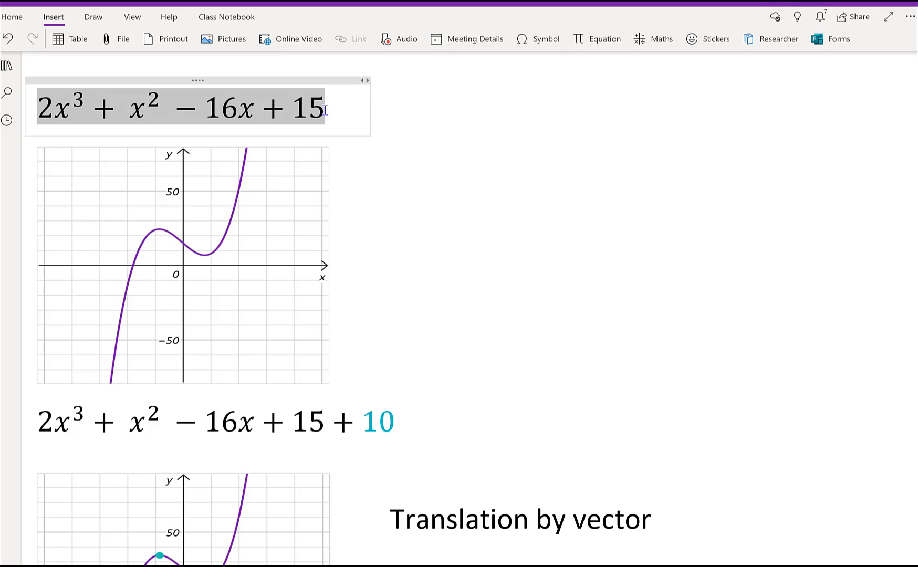
left_click(664, 42)
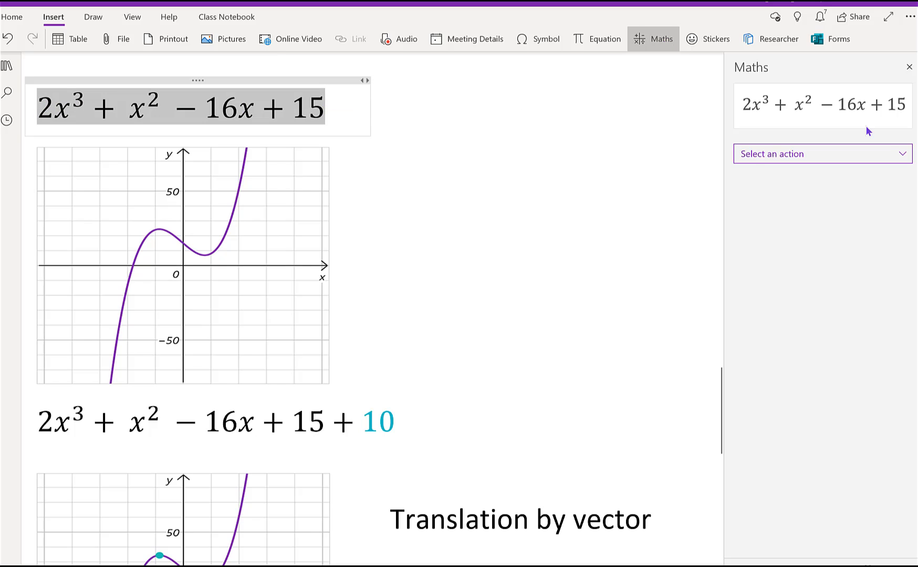
left_click(898, 152)
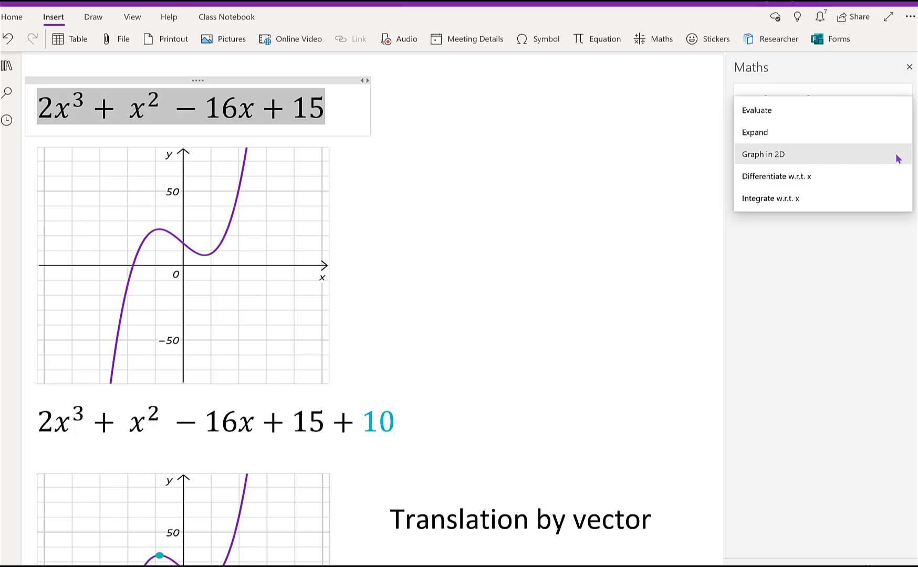
left_click(815, 155)
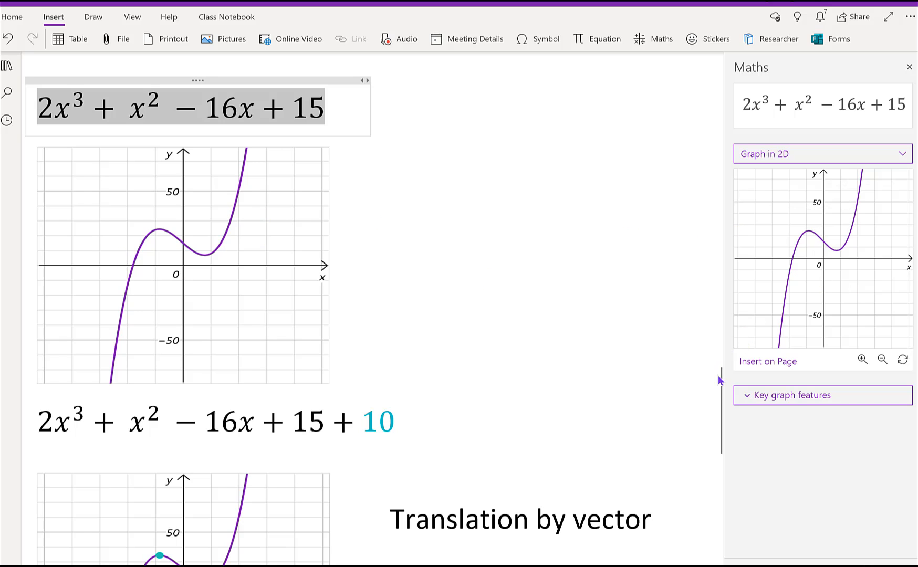
Graph the expression 2x³ + x² − 16x + 15 + 10 in 2D with the Maths tool, and close the tool
scroll(719, 391, "down", 2)
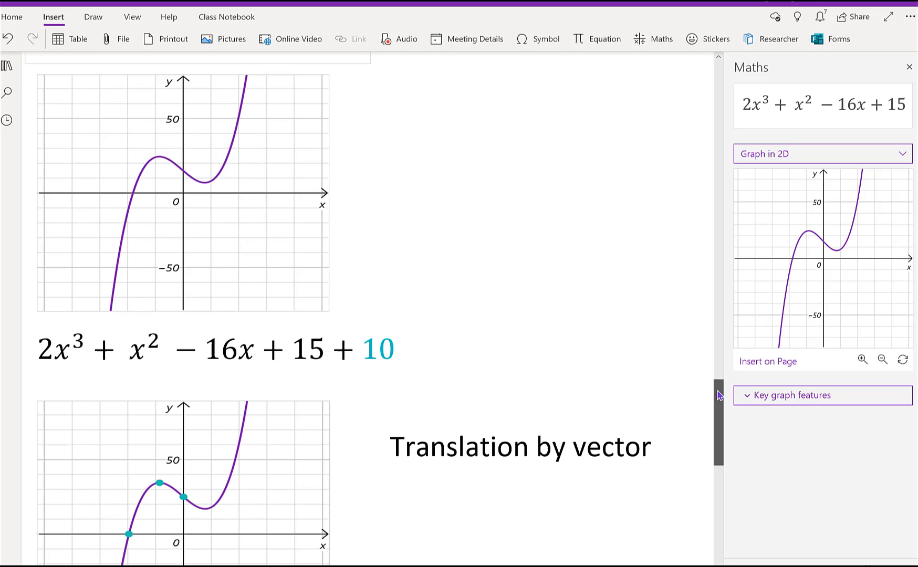
scroll(719, 398, "down", 1)
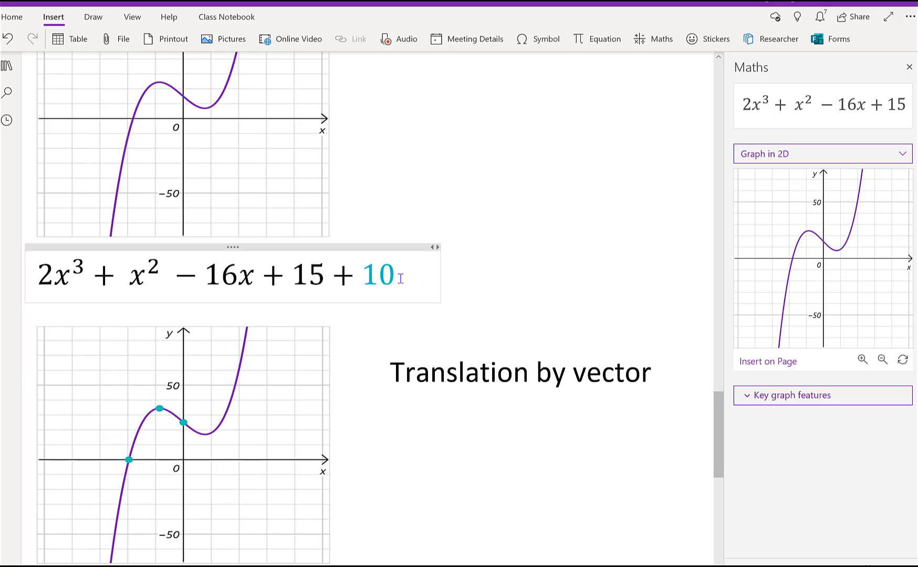
left_click_drag(401, 278, 50, 279)
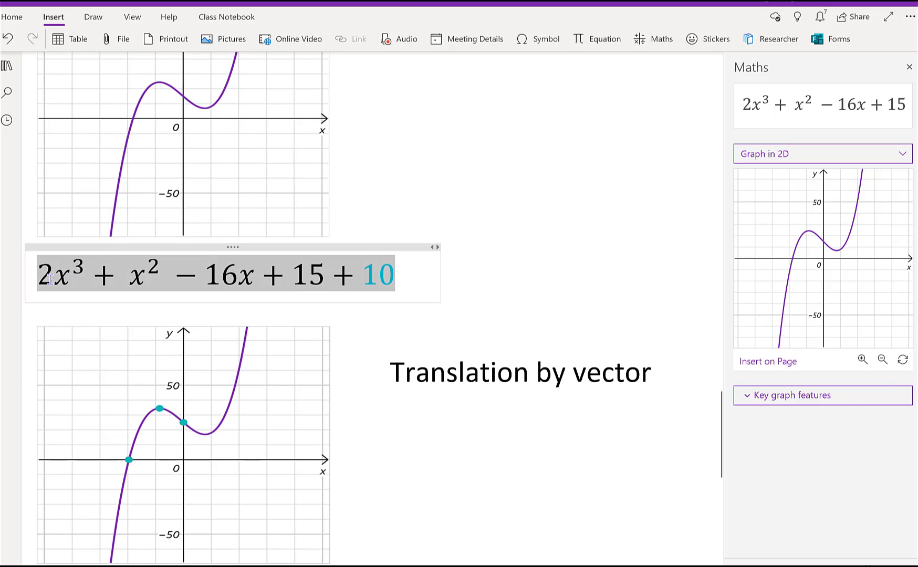
left_click(657, 45)
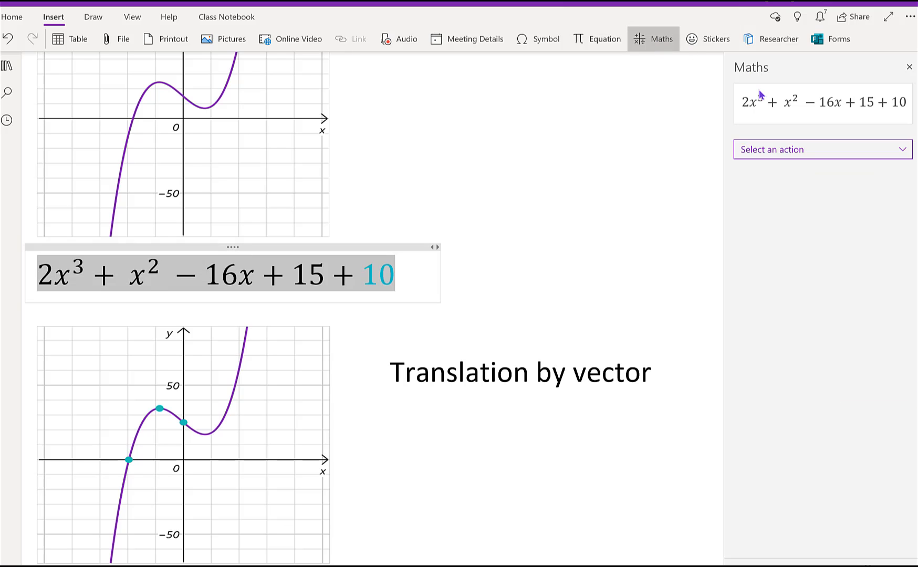
left_click(904, 151)
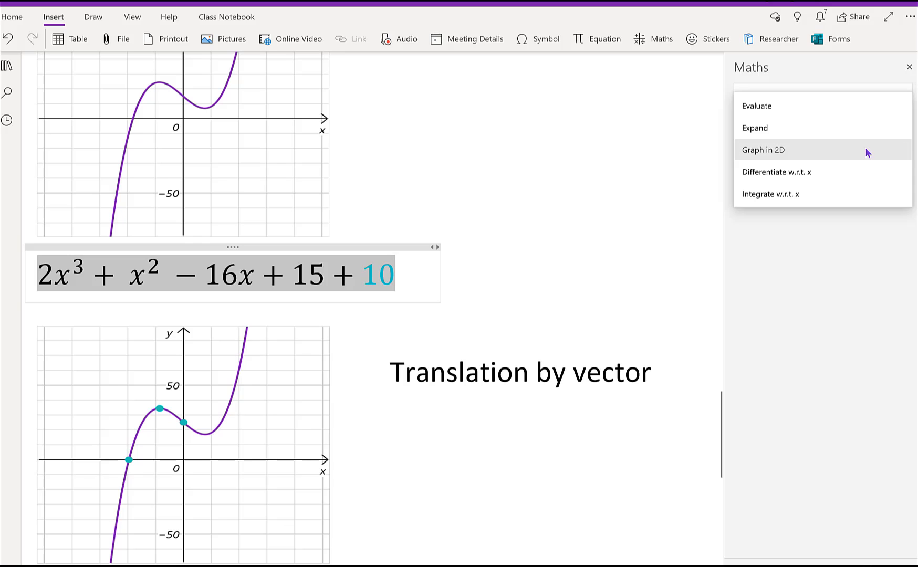
left_click(823, 152)
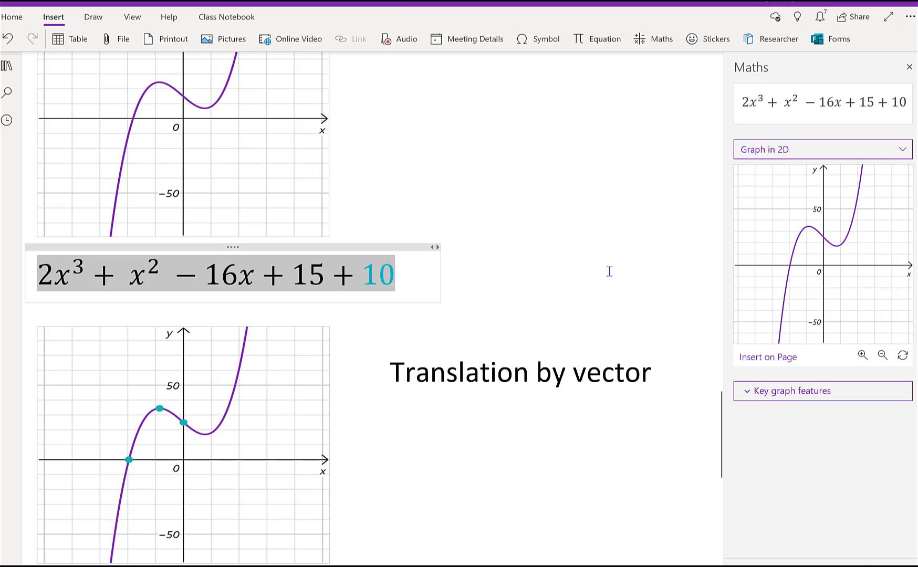
left_click(910, 67)
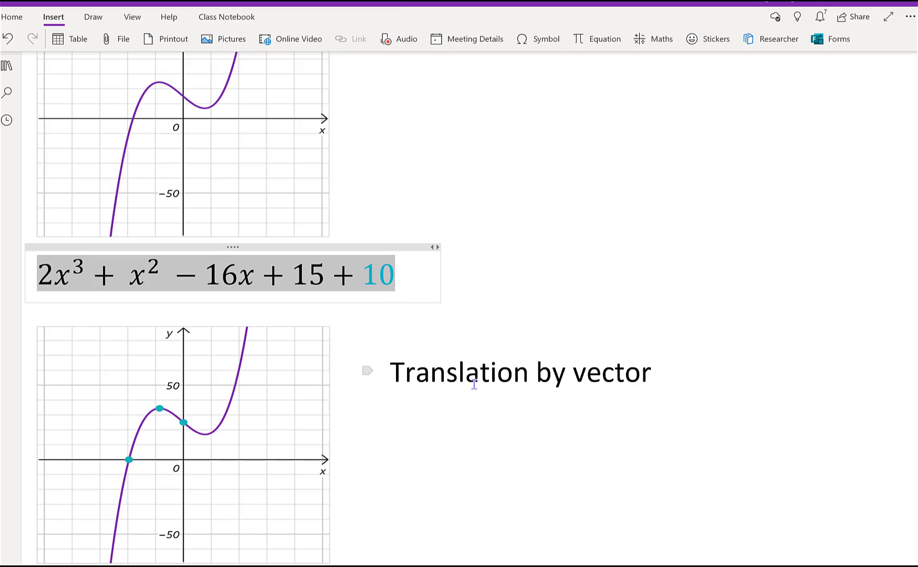
Insert an equation with the Stack Object in Parentheses structure after the text "Translation by vector"
left_click(663, 374)
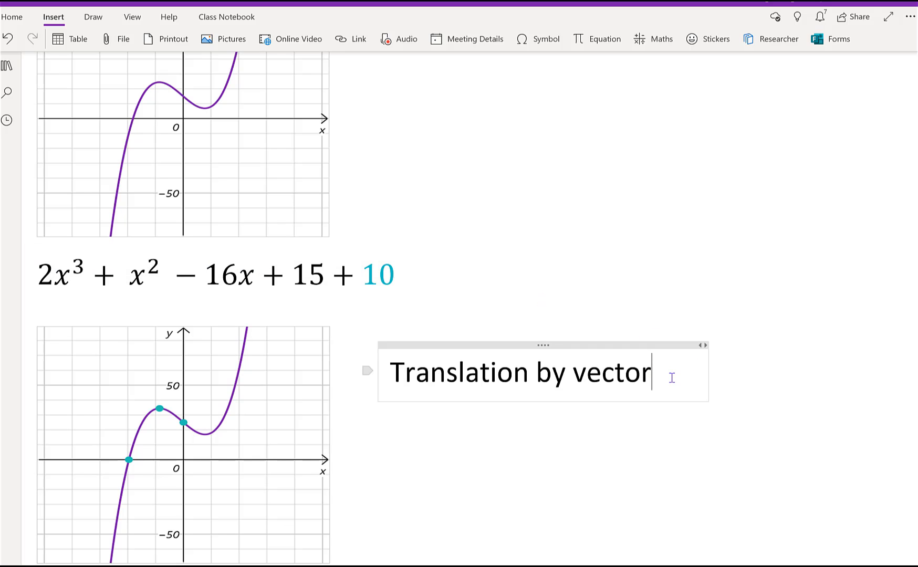
type("v")
key("BackSpace")
left_click(605, 45)
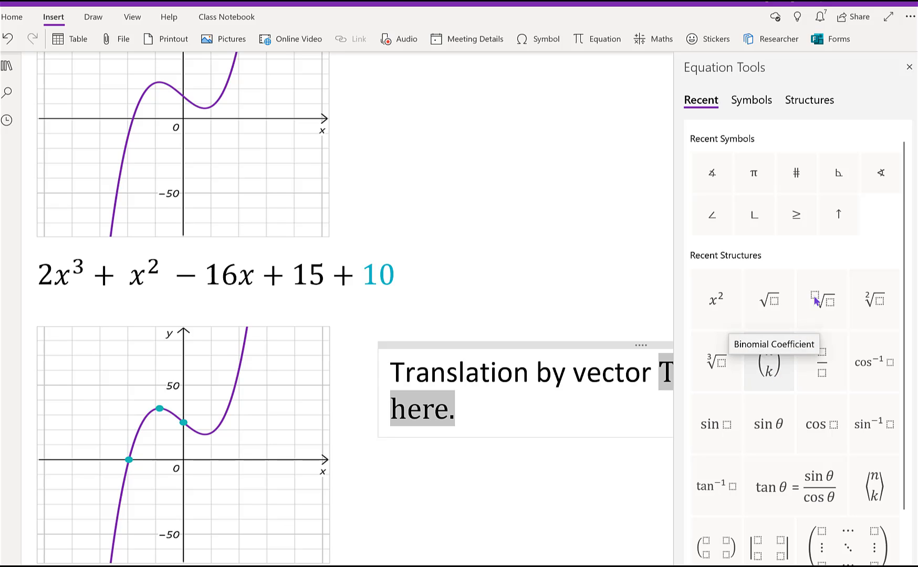
left_click(752, 100)
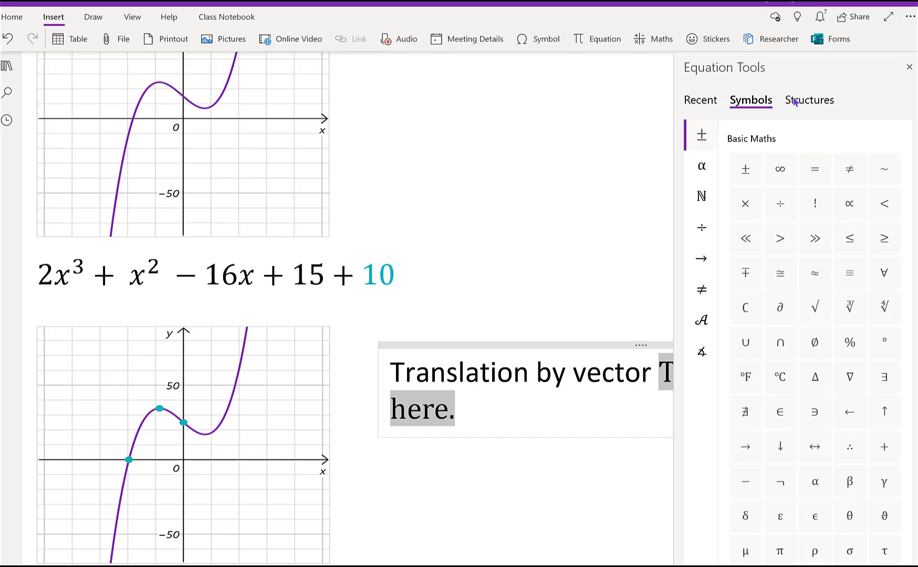
left_click(795, 102)
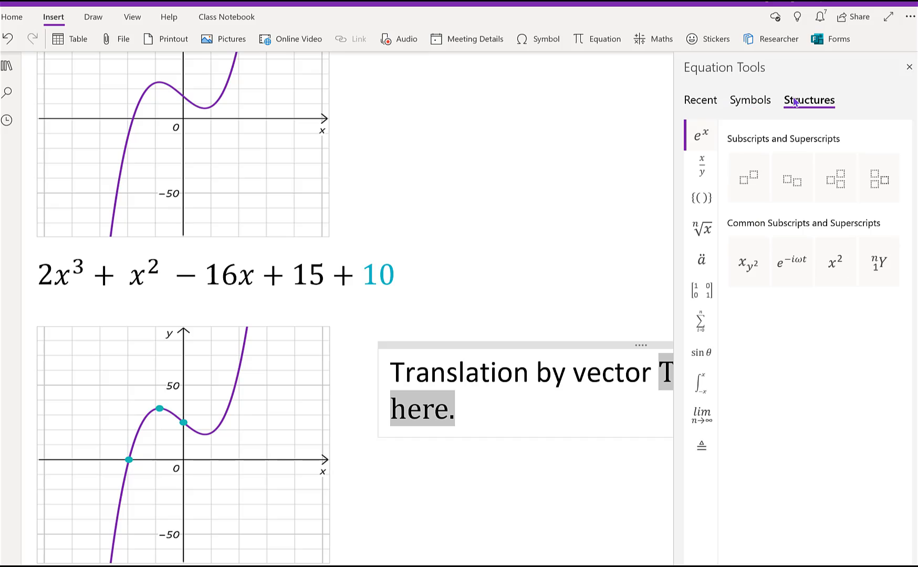
left_click(702, 201)
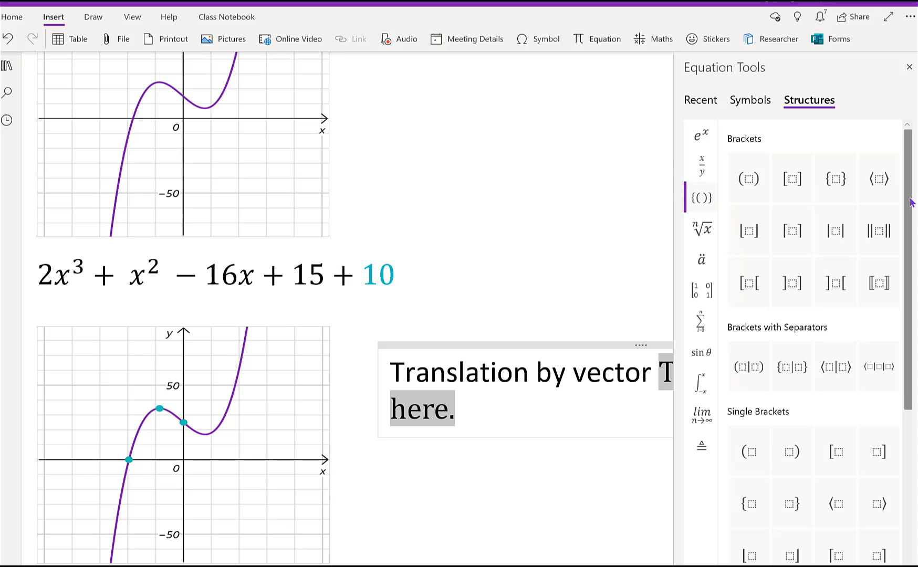
scroll(913, 257, "down", 2)
scroll(878, 478, "down", 3)
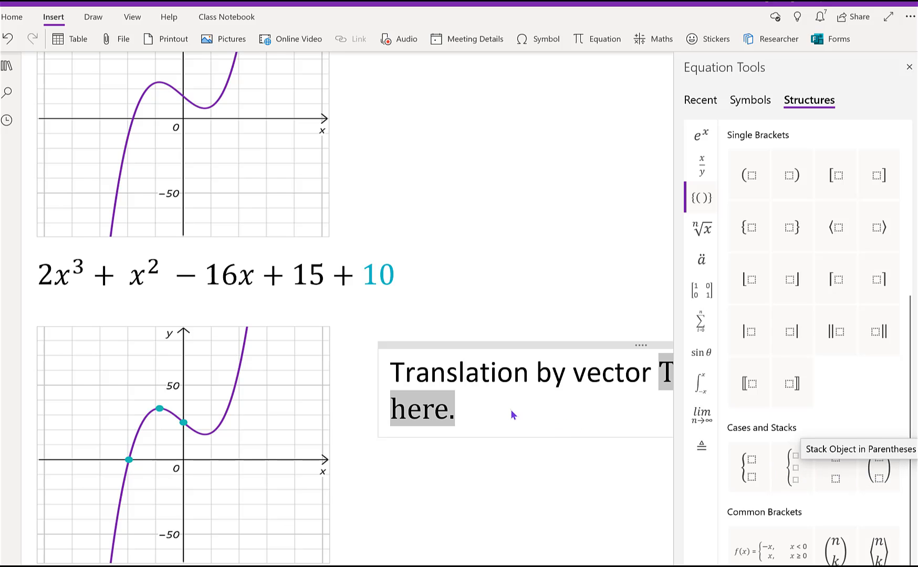
double_click(883, 469)
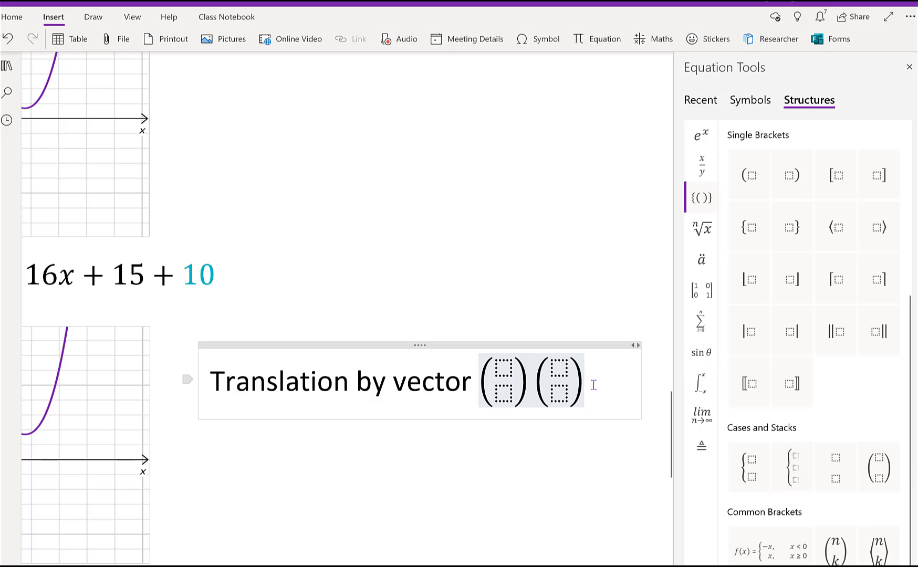
Delete the duplicate bracketed stack, fill the remaining vector with 0 over 10, and close the equation tools
key("BackSpace")
key("BackSpace")
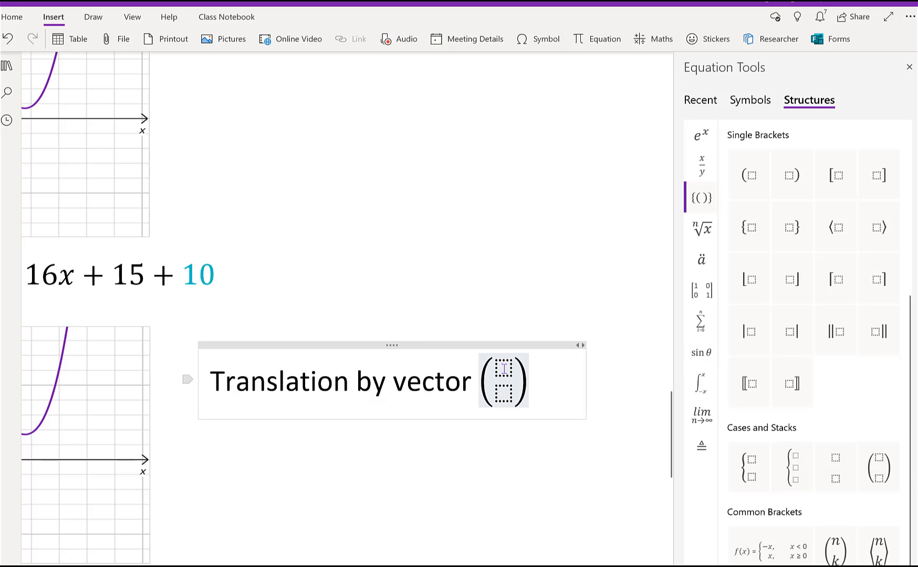
left_click(508, 370)
type("0")
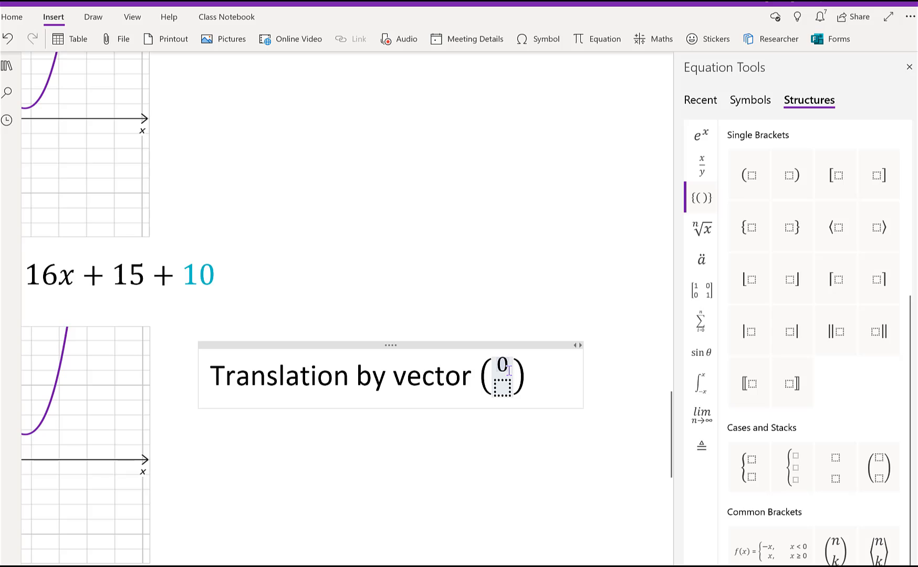
key("Down")
type("10")
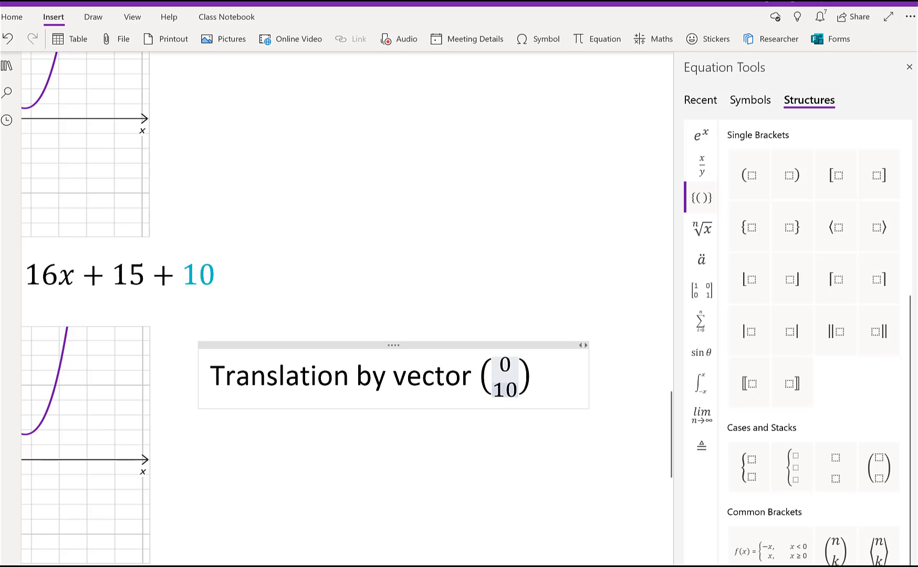
left_click(909, 67)
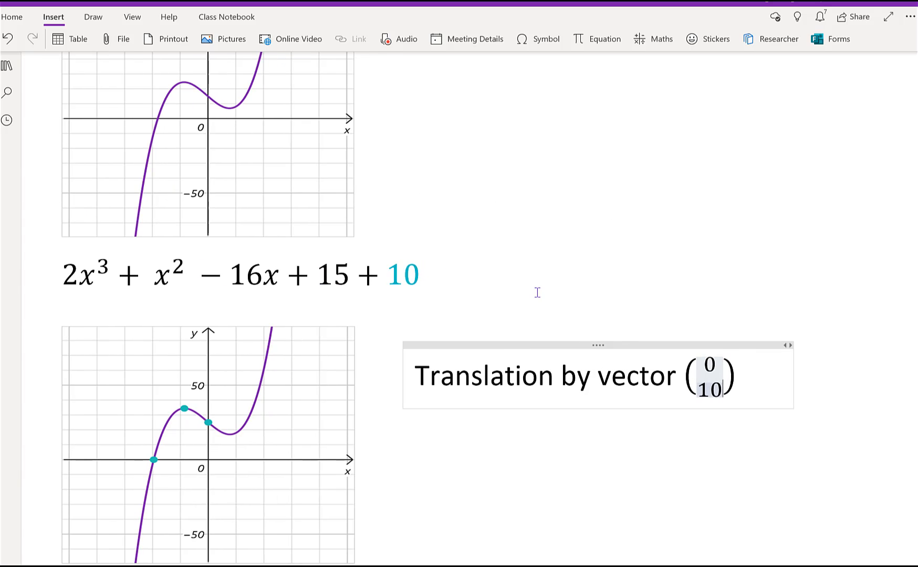
Solve the equation a = 3(b + 2c) − 5 for a with the Maths tool and place the result below the equation
scroll(568, 264, "down", 2)
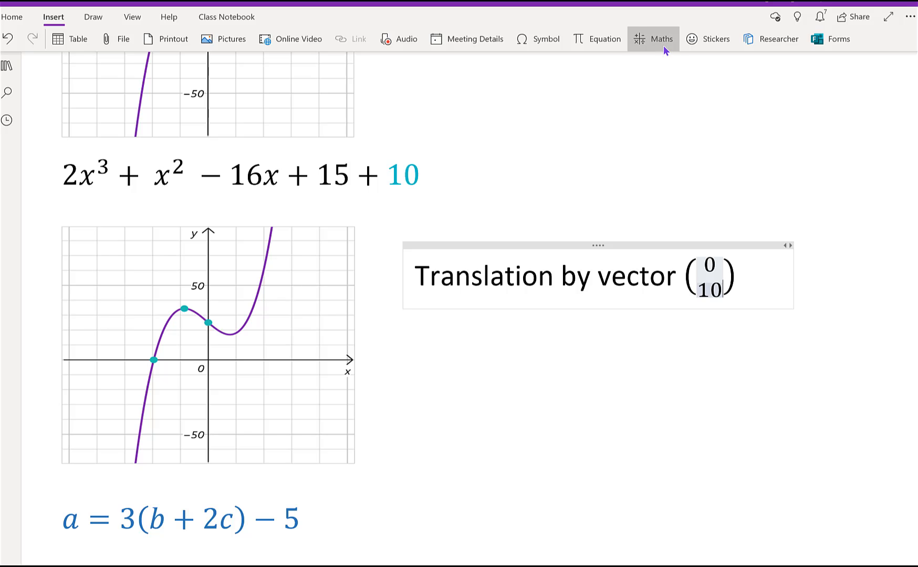
scroll(515, 271, "down", 2)
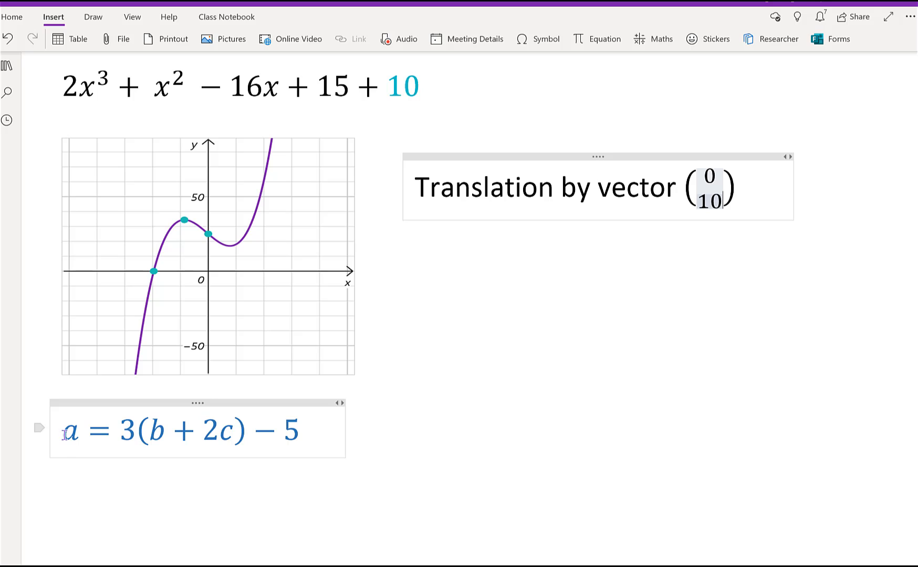
left_click_drag(65, 435, 353, 422)
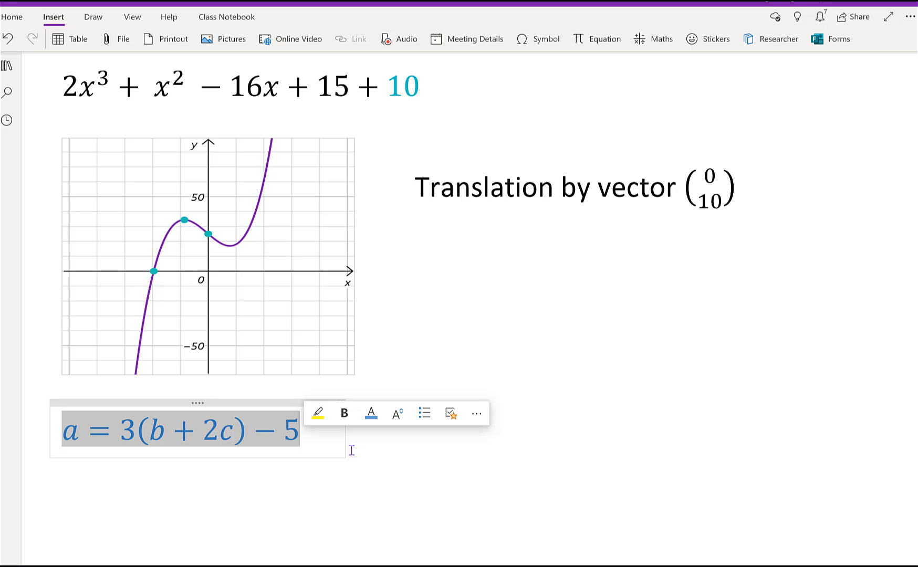
left_click(660, 40)
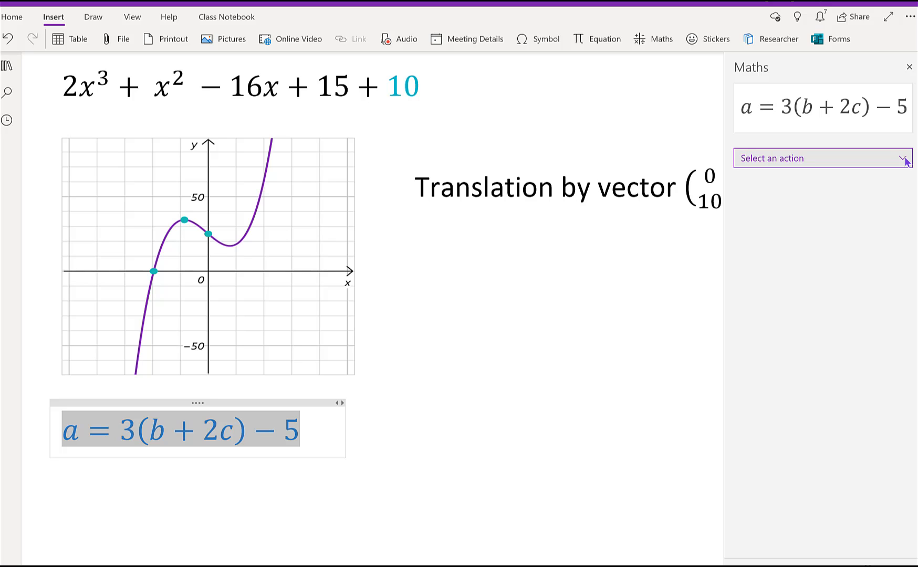
left_click(905, 160)
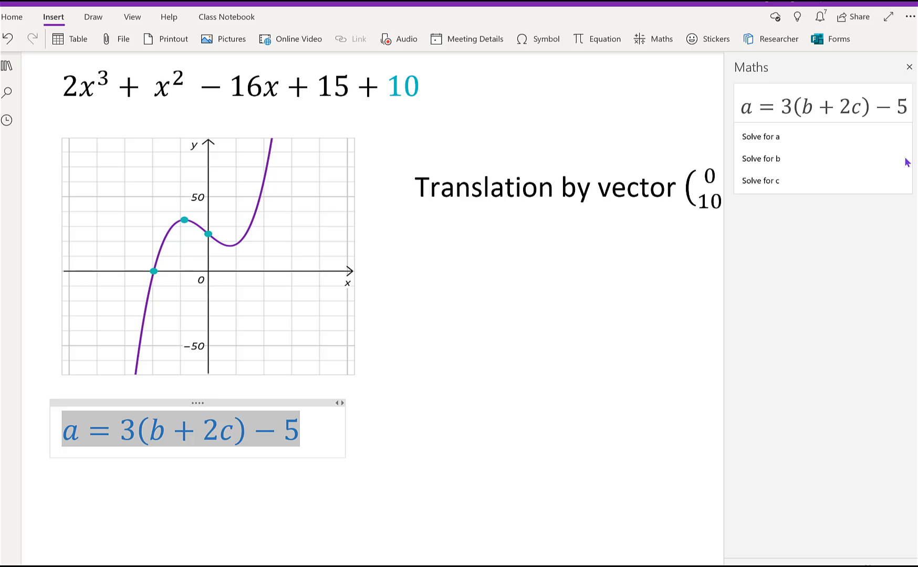
left_click(852, 141)
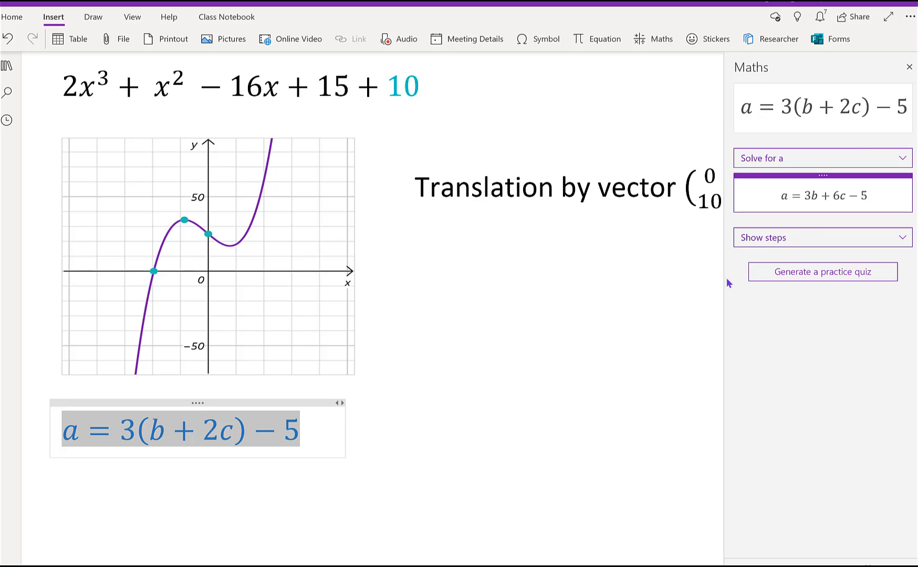
left_click_drag(726, 278, 170, 496)
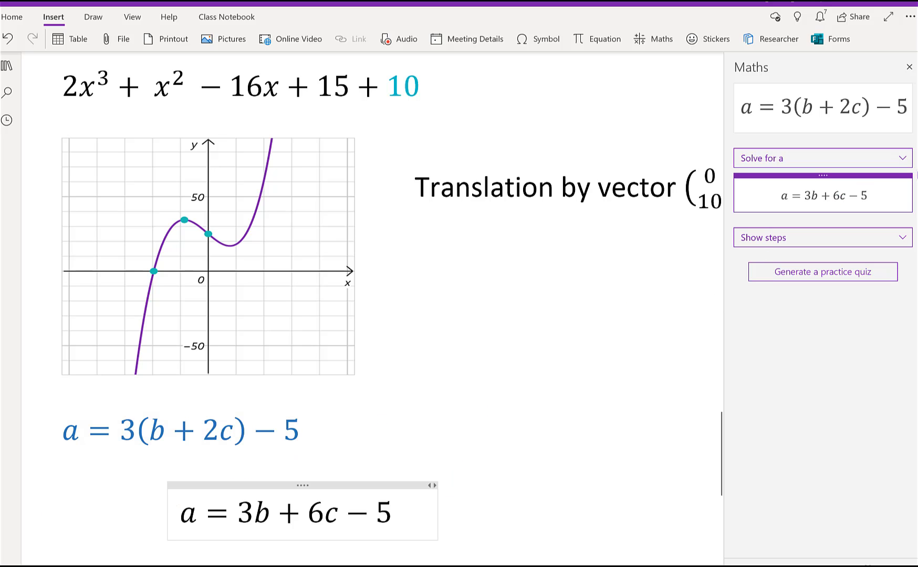
Solve the same equation for b and add the result beneath the solution for a
left_click(903, 158)
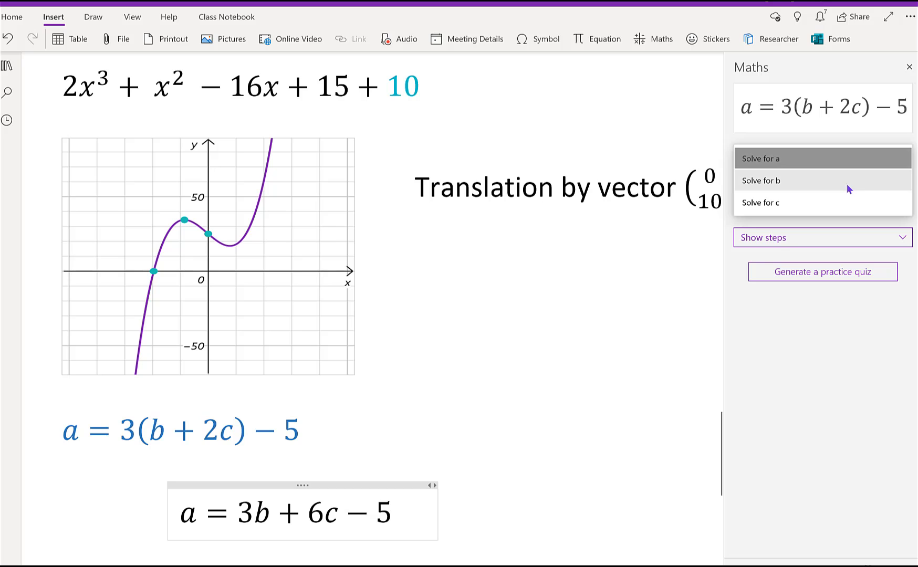
left_click(846, 184)
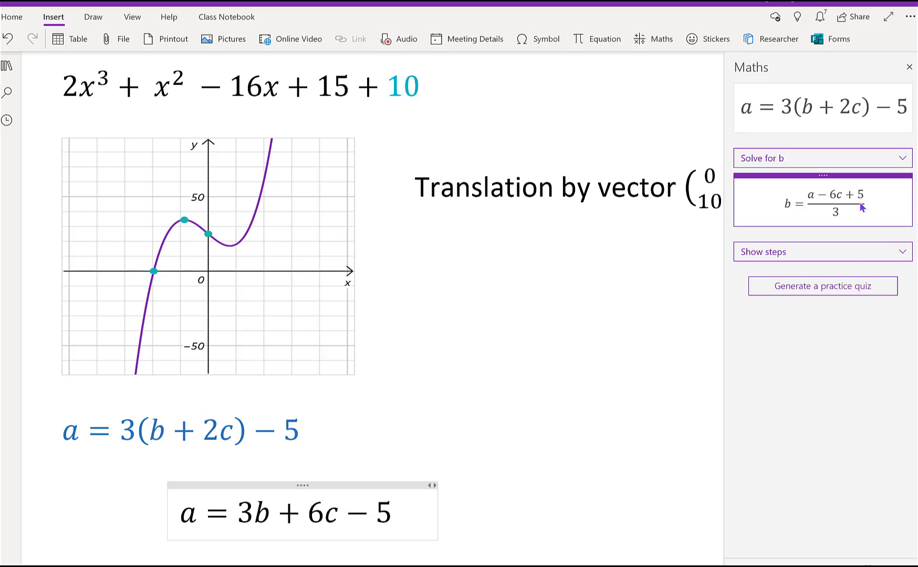
left_click_drag(835, 203, 292, 561)
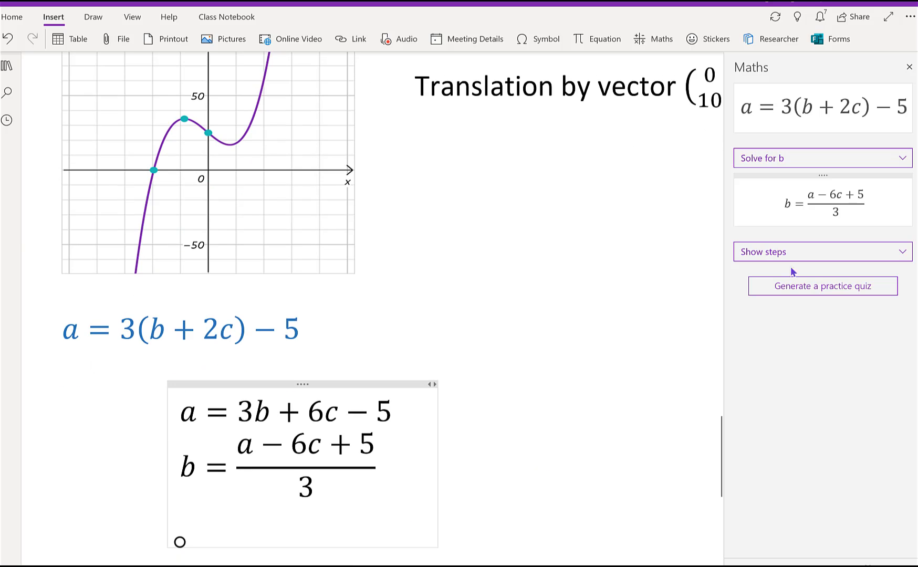
Solve the equation for c, add the result to the container with the other solutions, and close the Maths tool
left_click(905, 157)
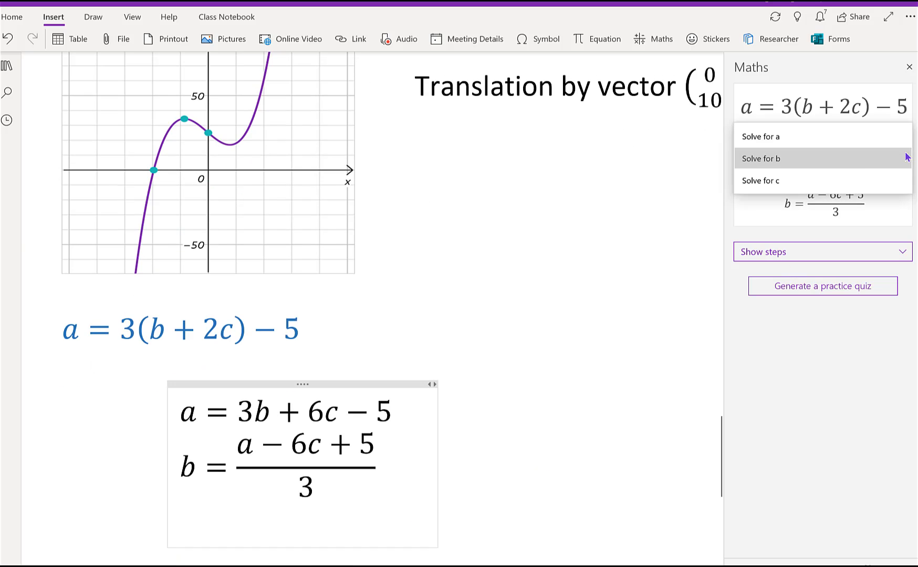
left_click(840, 180)
left_click_drag(830, 199, 269, 536)
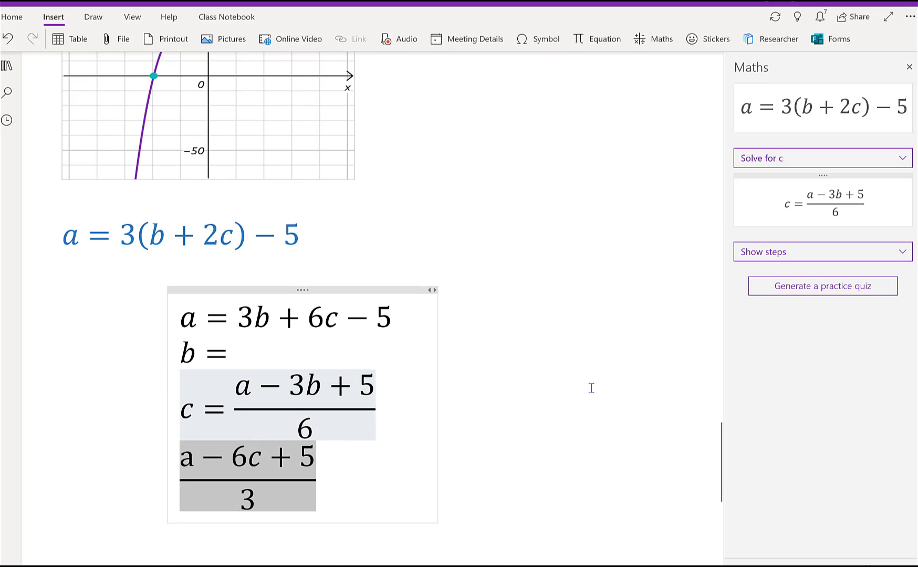
left_click(909, 67)
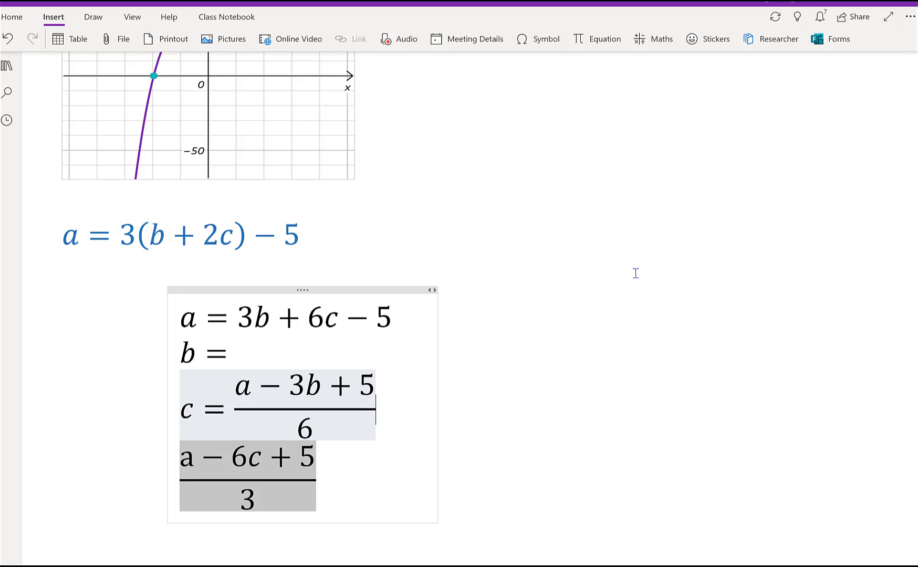